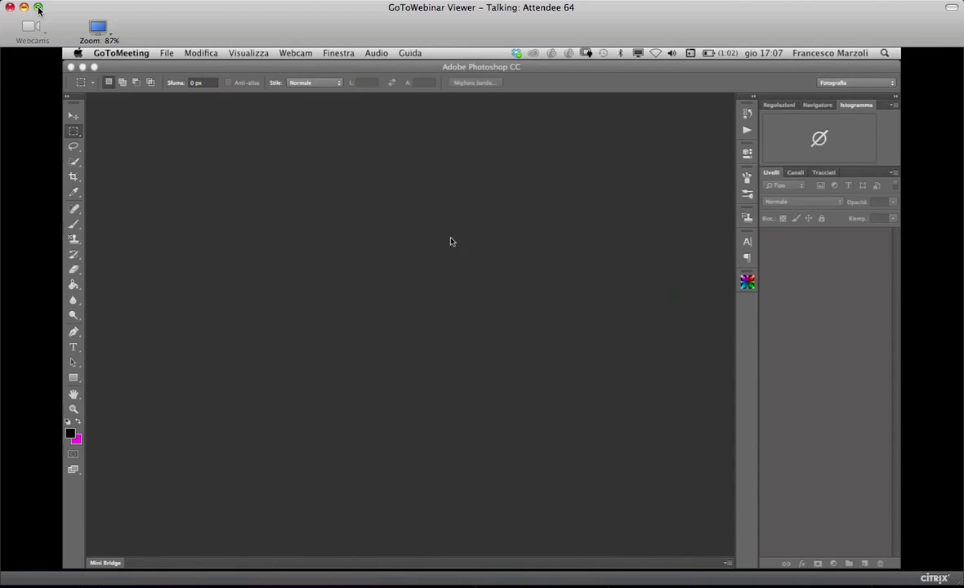
Open the image coppia.jpg from the recently used files.
click(181, 67)
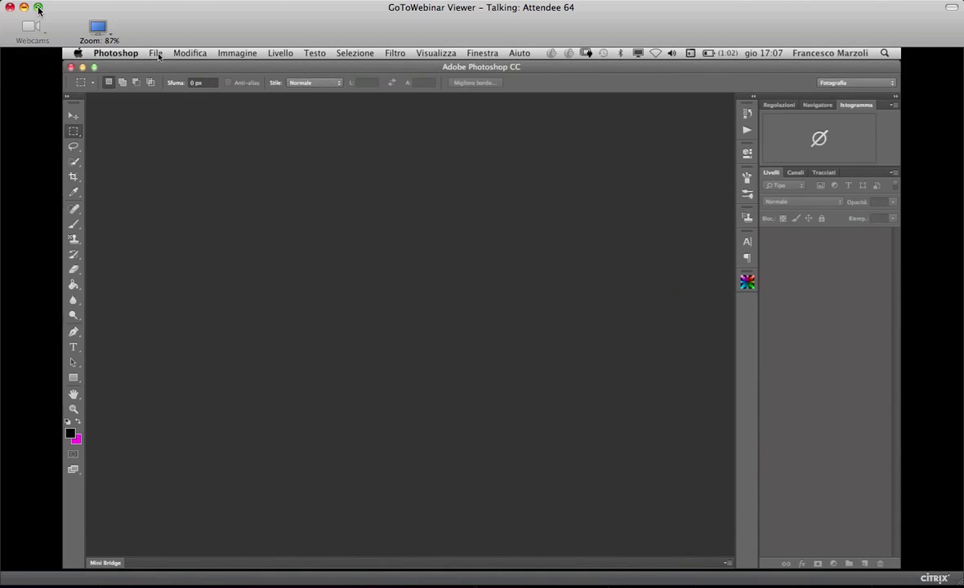
click(156, 54)
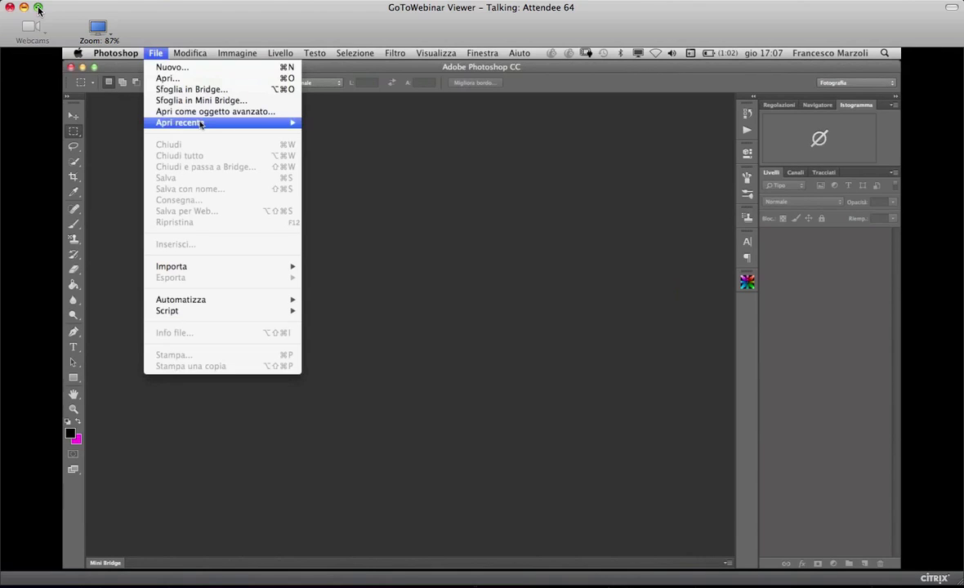
mouse_move(200, 123)
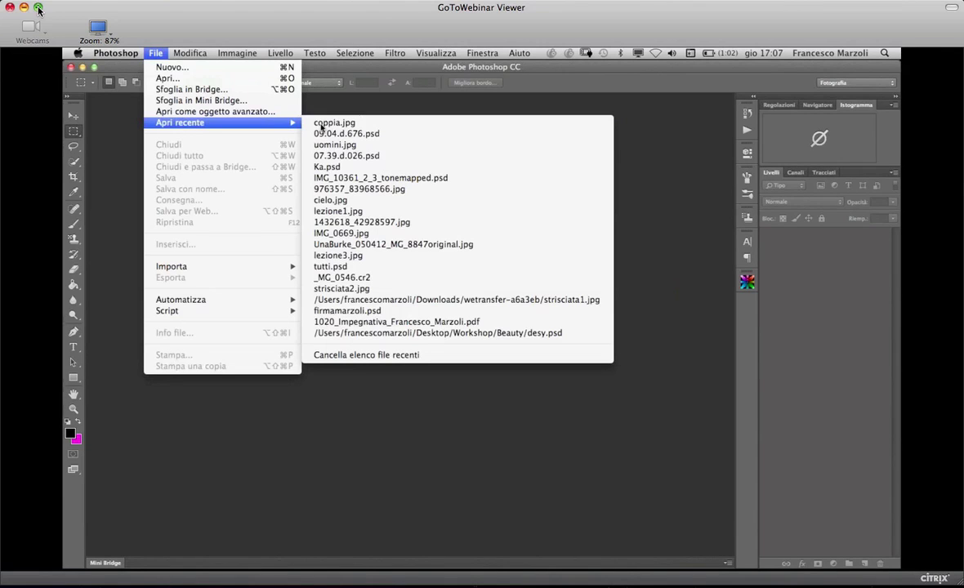
click(369, 124)
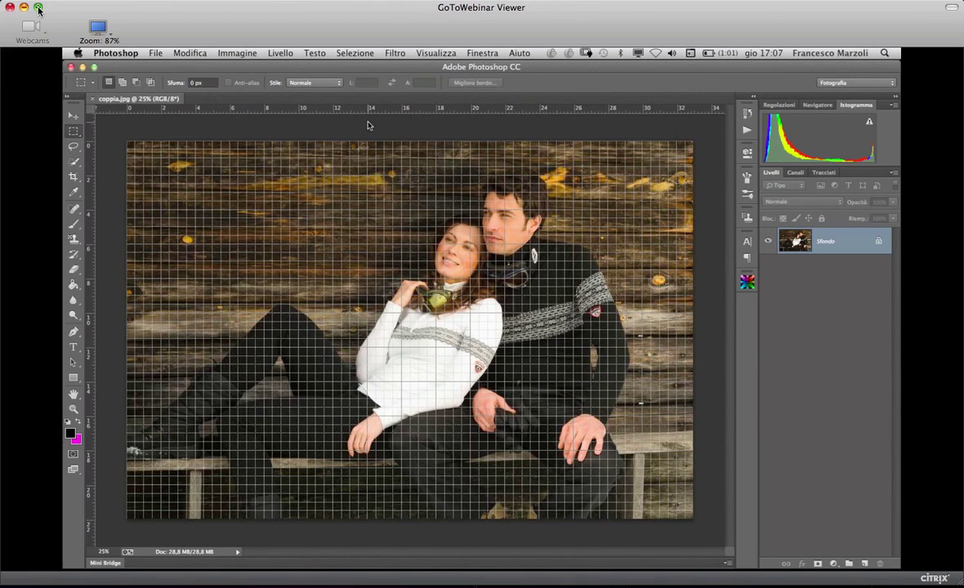
Hide the grid over the image and activate the Move tool.
key(super+apostrophe)
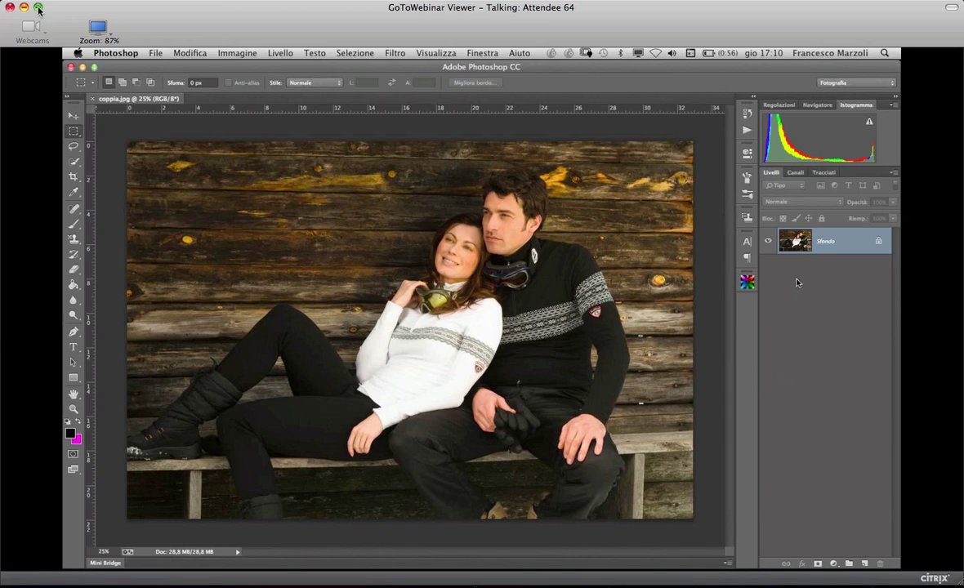
key(v)
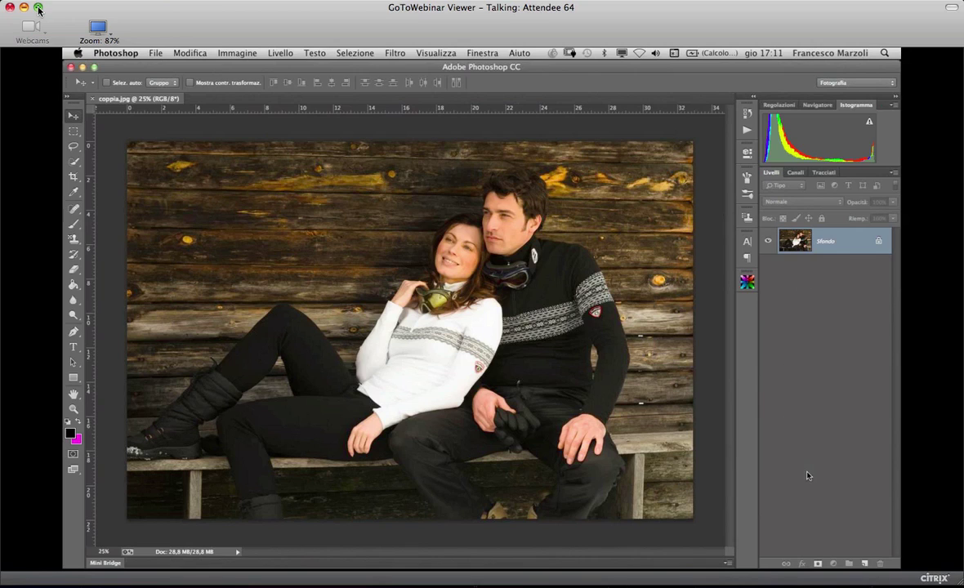
click(863, 563)
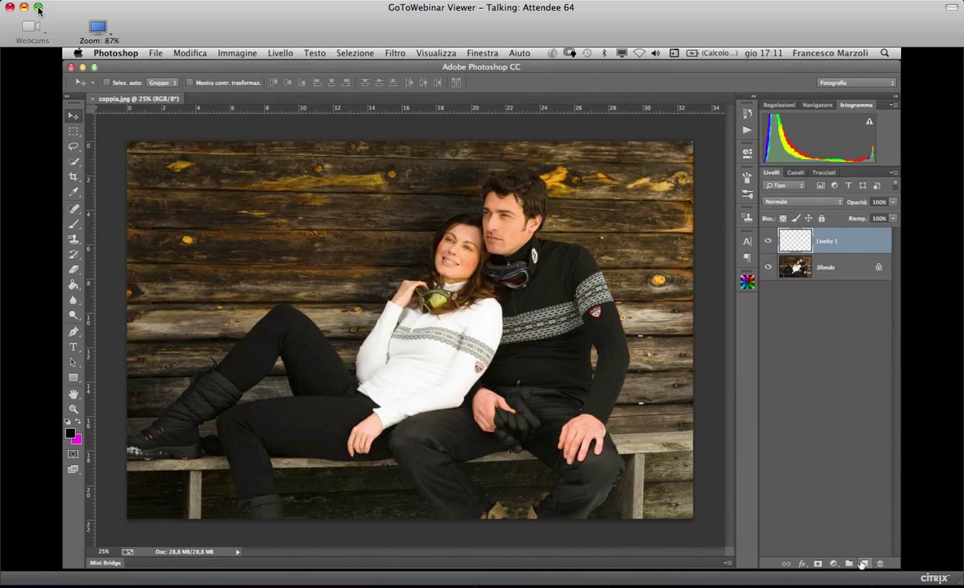
click(807, 204)
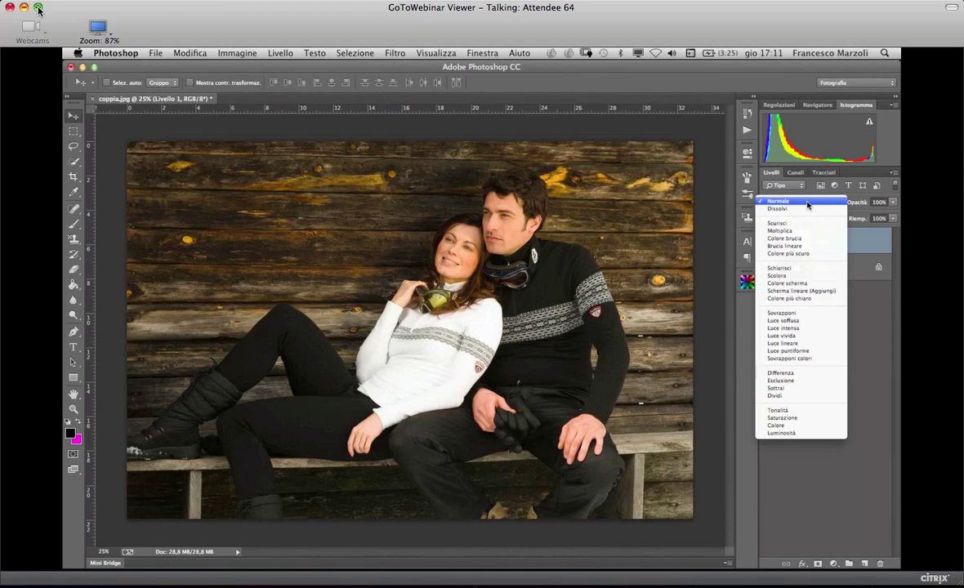
click(889, 245)
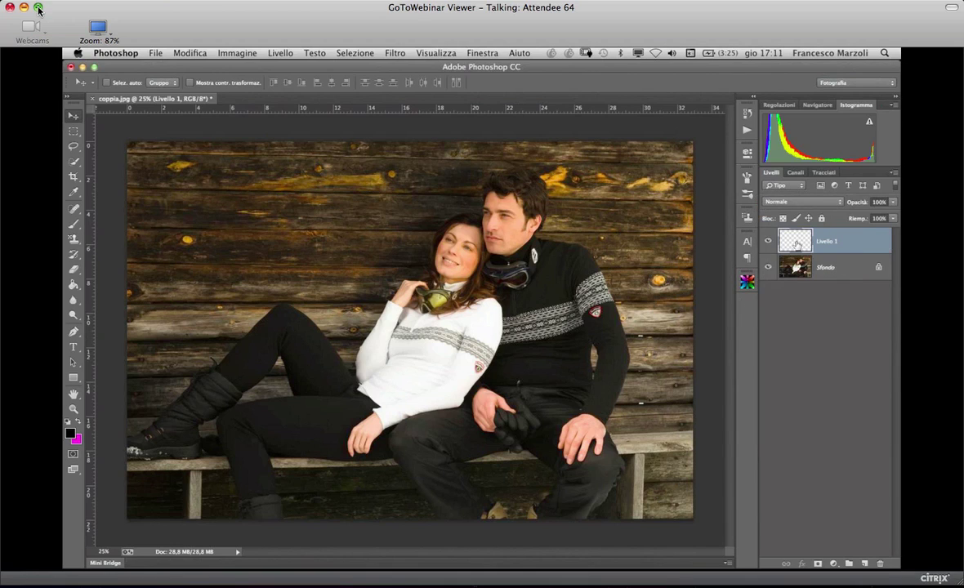
drag(796, 243, 880, 563)
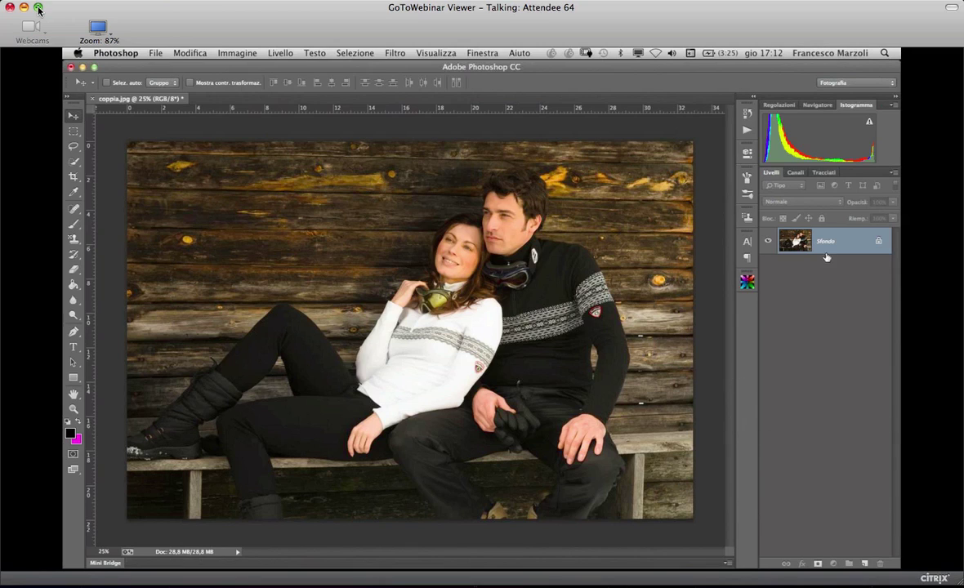
Add a Curves adjustment layer above the background and collapse its properties.
click(274, 53)
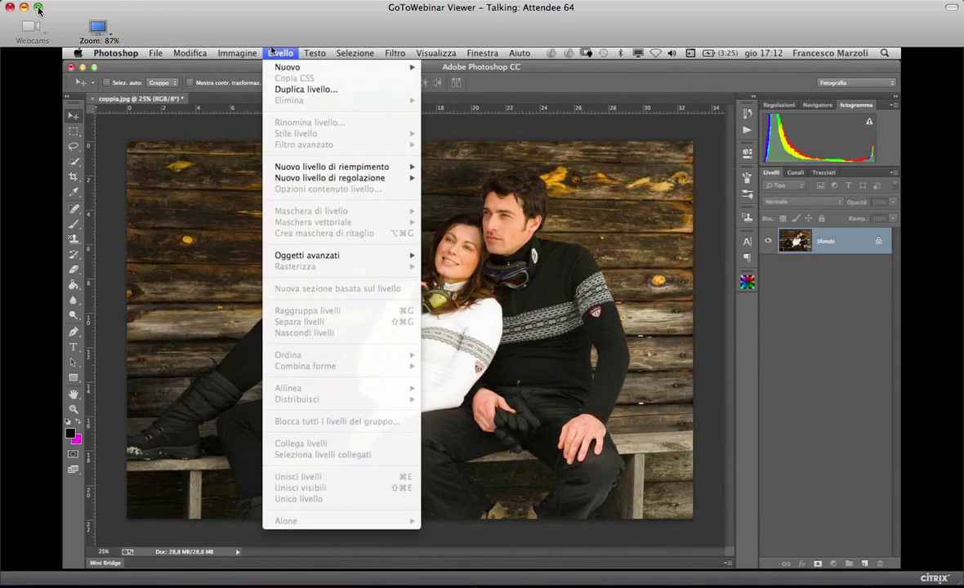
click(272, 52)
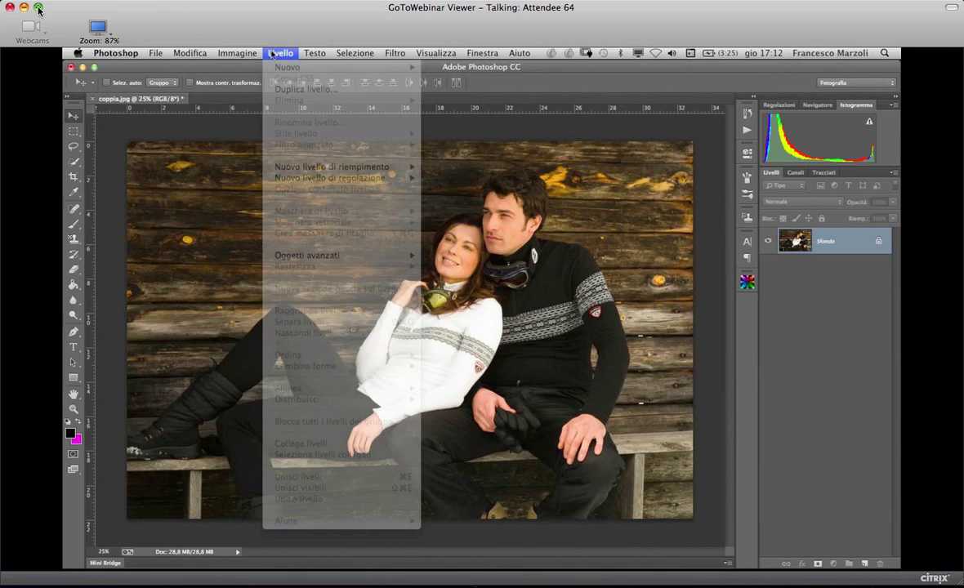
click(833, 564)
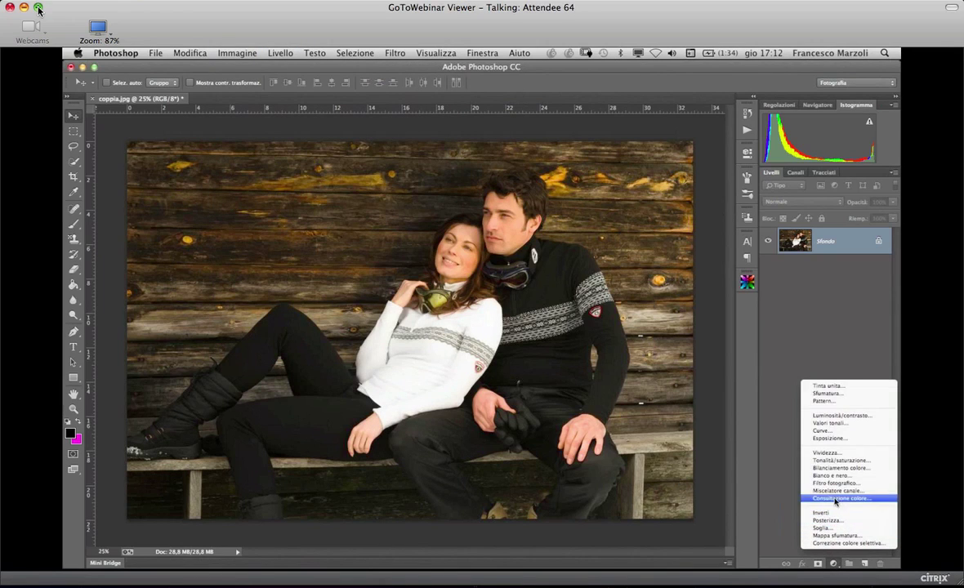
click(832, 433)
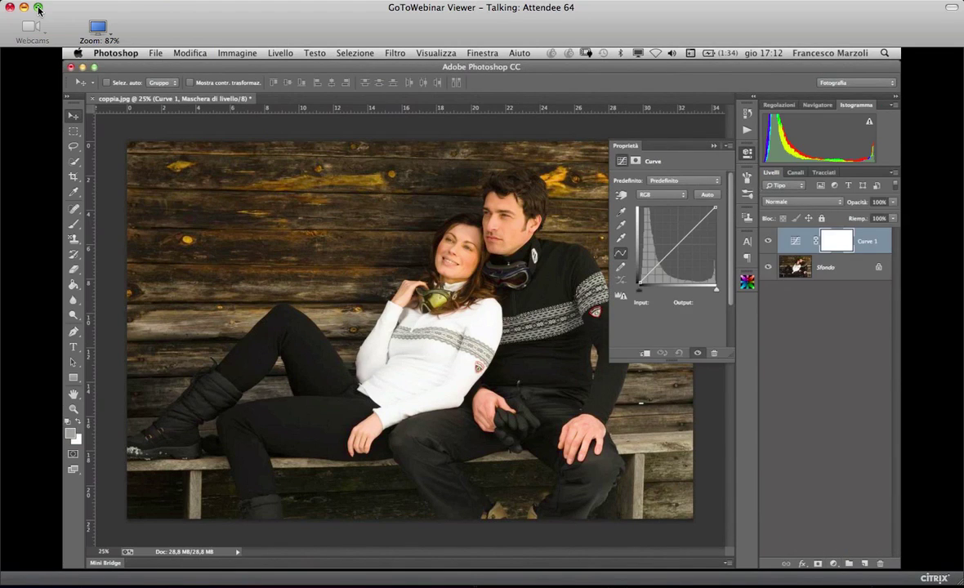
click(713, 145)
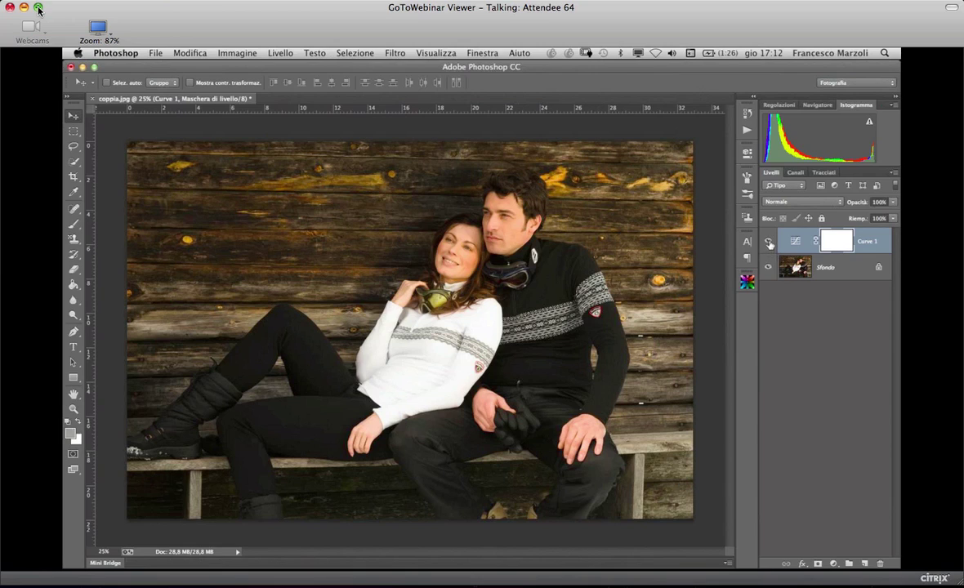
Toggle the Curves layer's visibility off and on, and briefly reopen its curve settings for inspection.
click(769, 241)
click(769, 241)
double_click(795, 244)
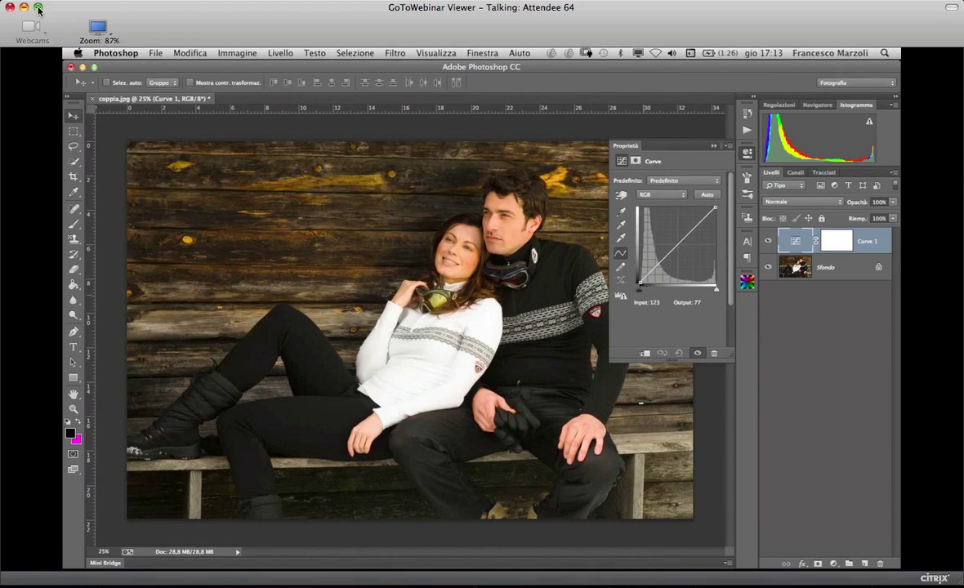
click(802, 259)
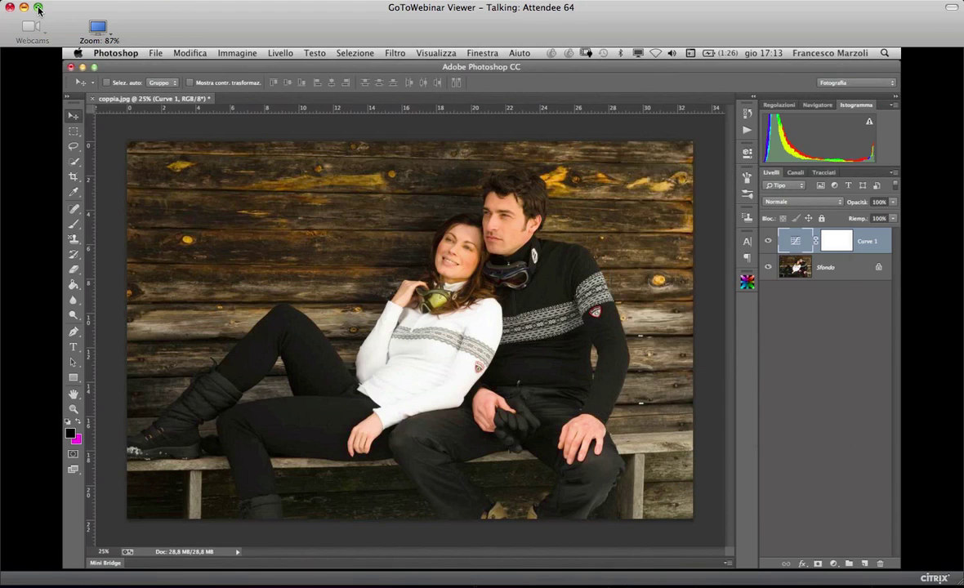
Try the Moltiplica and Scolora blending modes on the Curves layer.
click(802, 202)
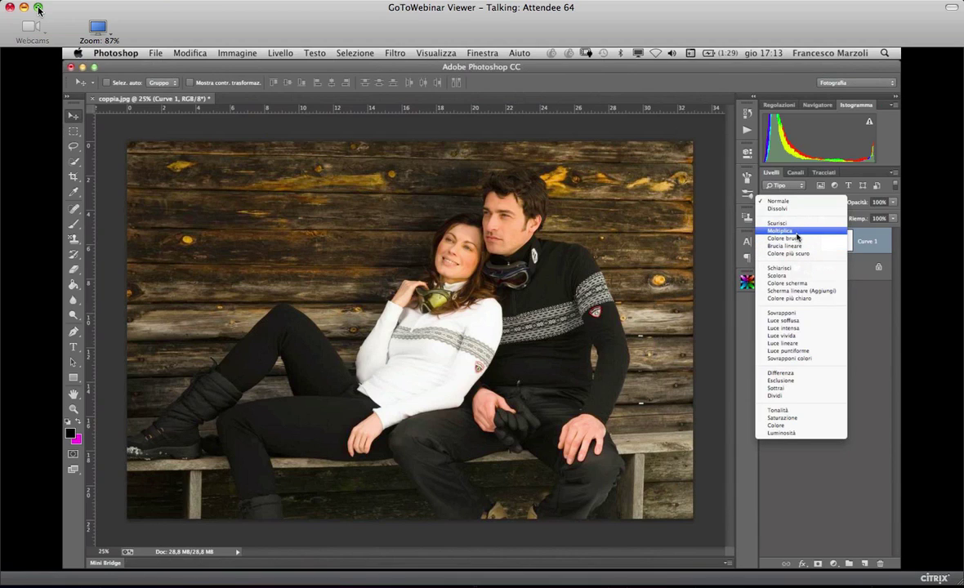
click(797, 234)
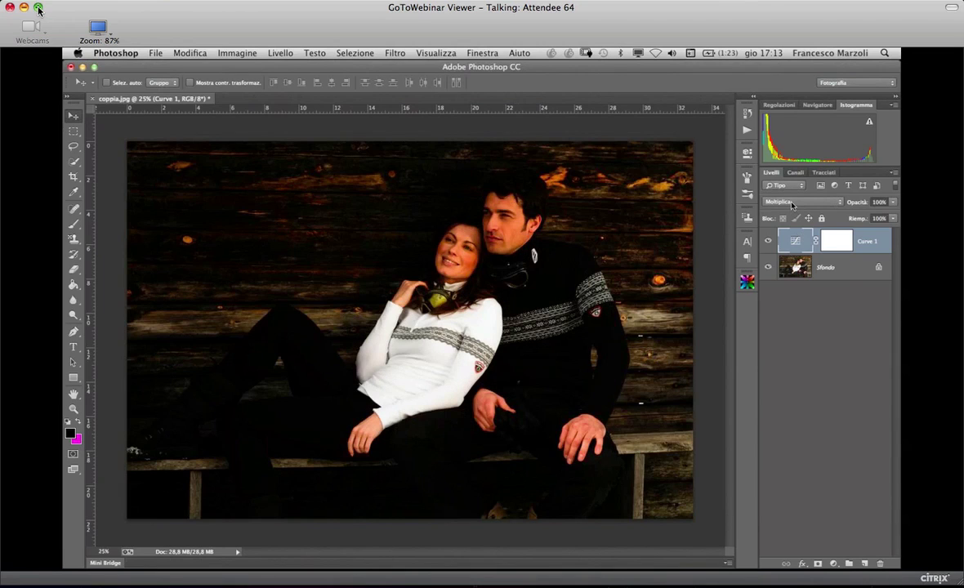
click(791, 205)
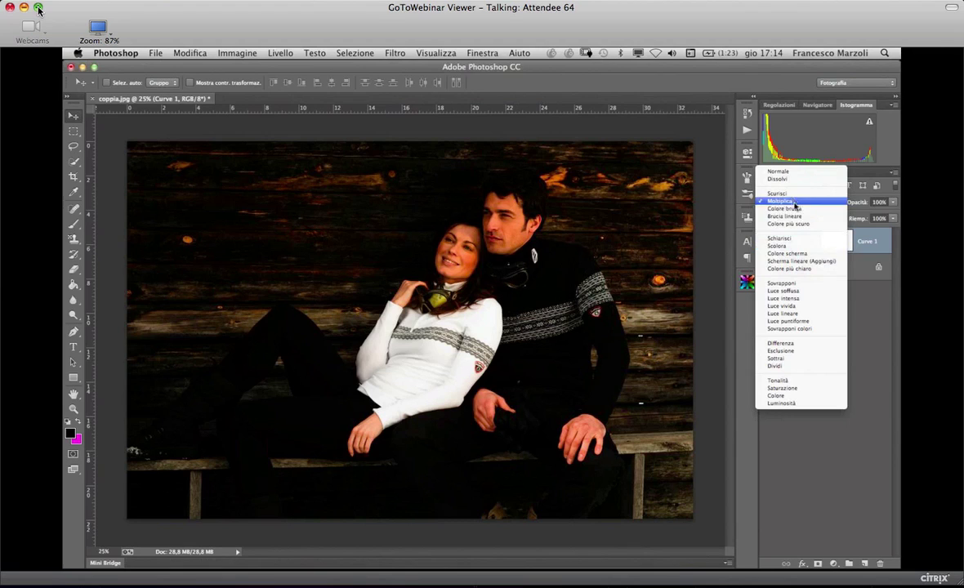
click(803, 249)
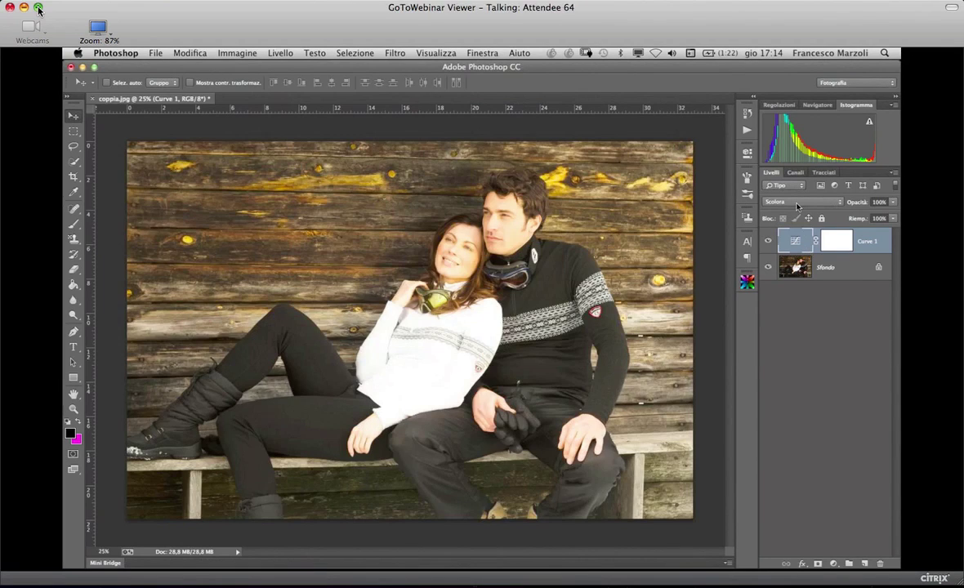
Try the Luce soffusa blending mode on the Curves layer and compare it with the original by toggling visibility.
click(801, 202)
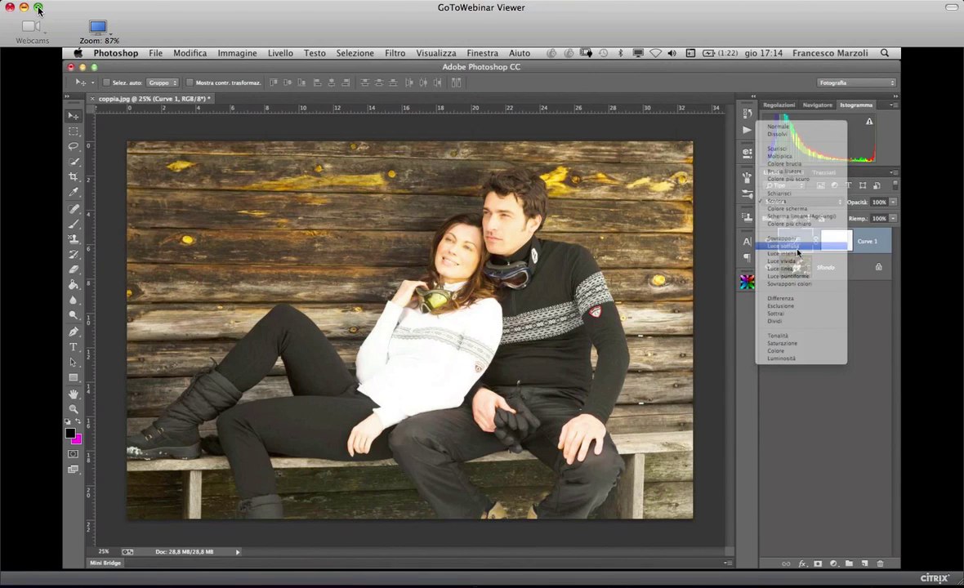
key(Escape)
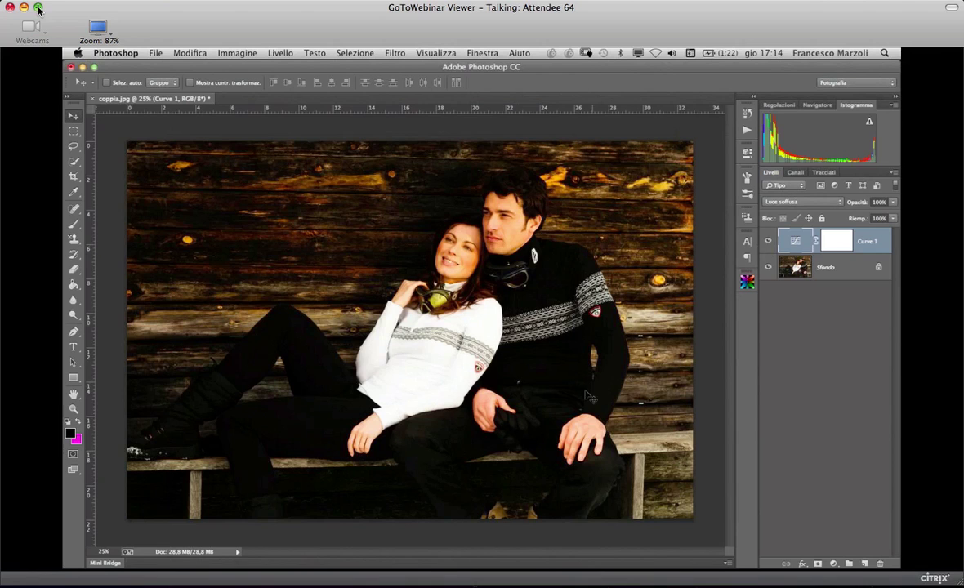
click(767, 242)
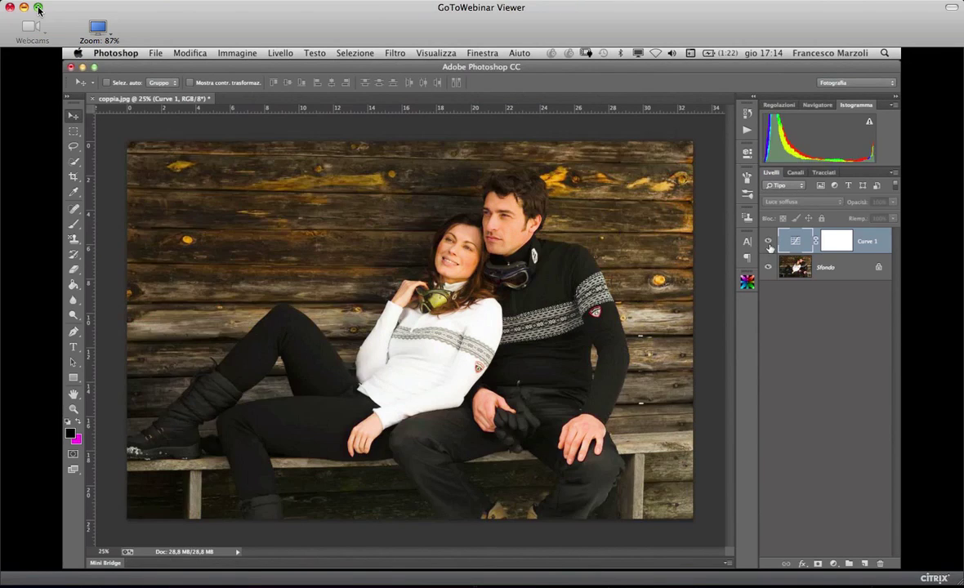
click(768, 241)
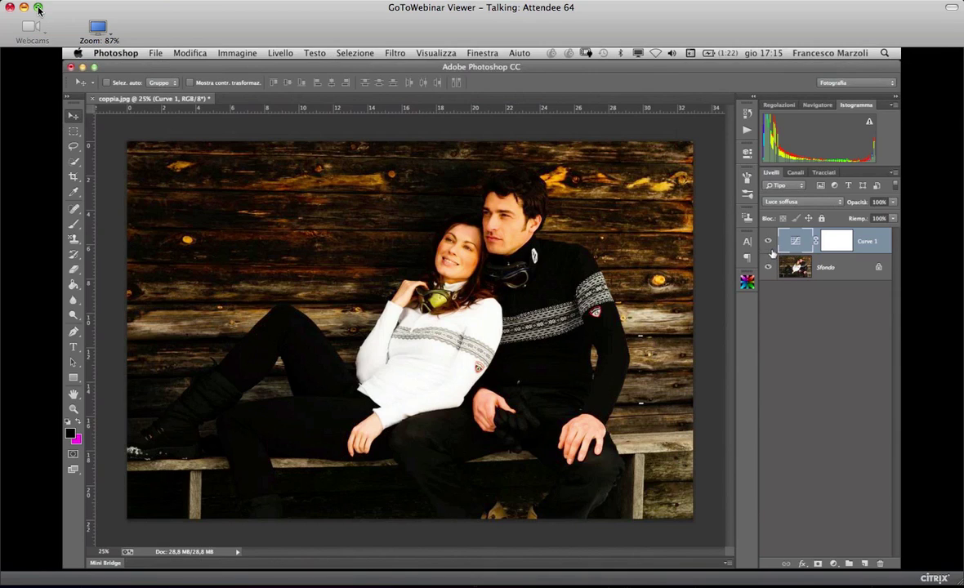
Try the Esclusione blending mode on the Curves layer.
click(773, 203)
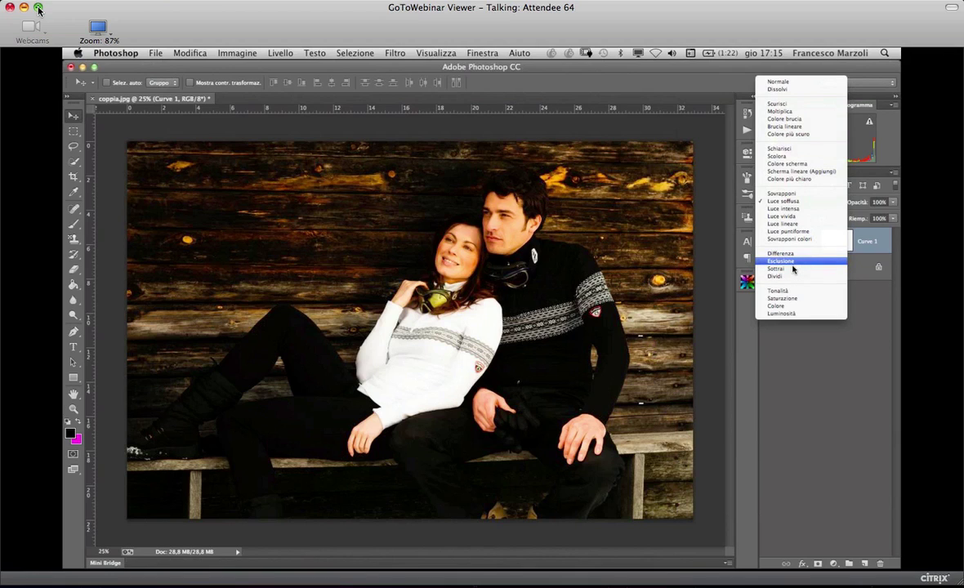
click(791, 267)
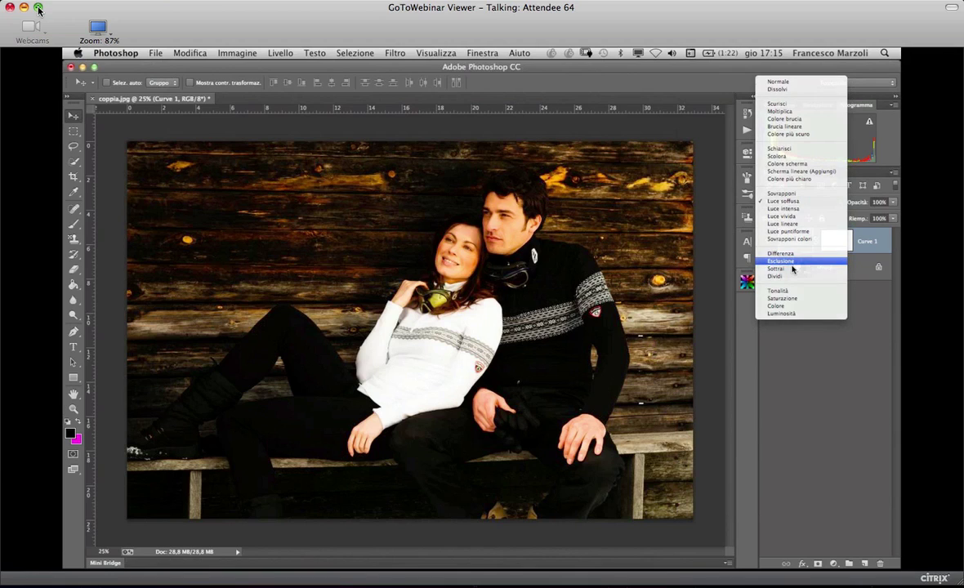
click(791, 267)
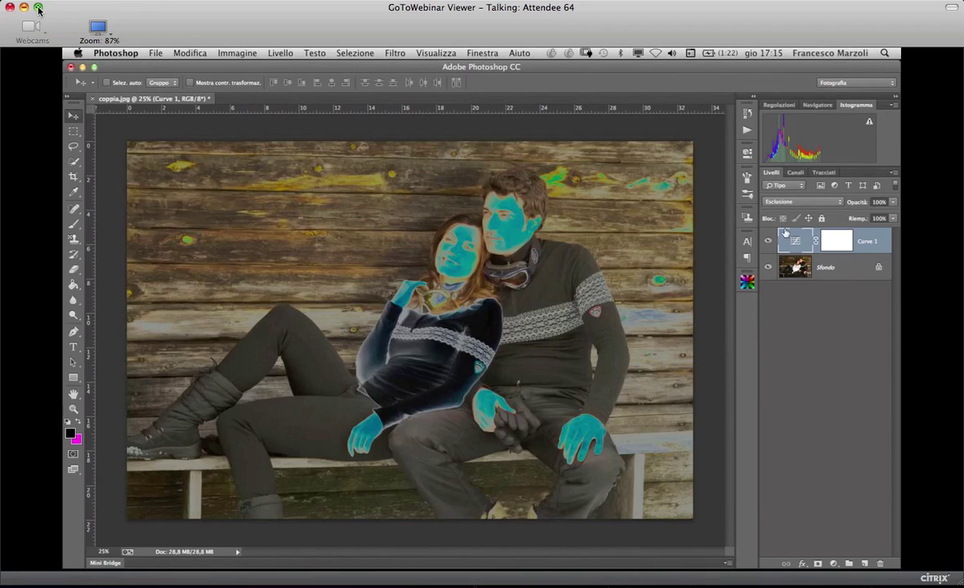
Set the Curves layer's blending mode to Colore.
click(801, 201)
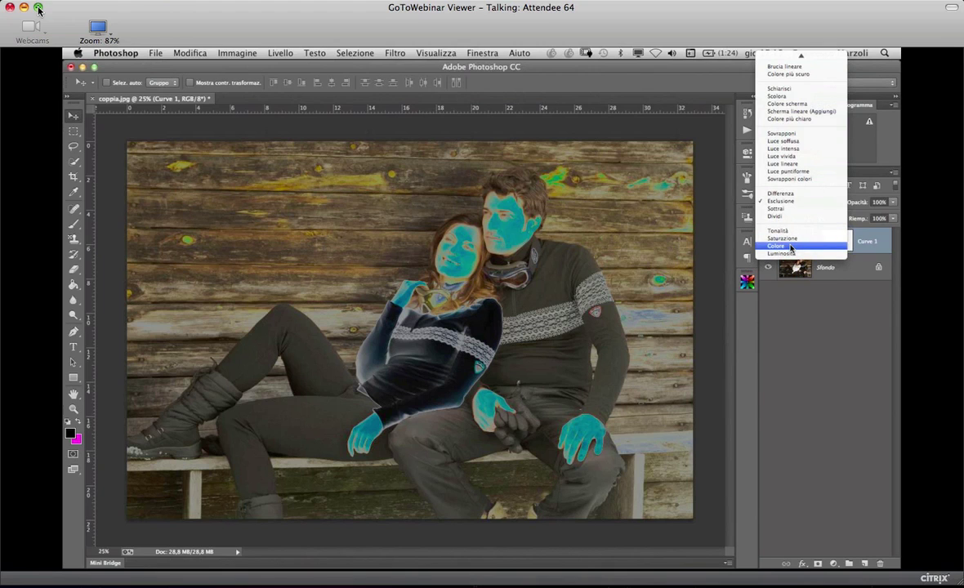
click(790, 247)
click(801, 201)
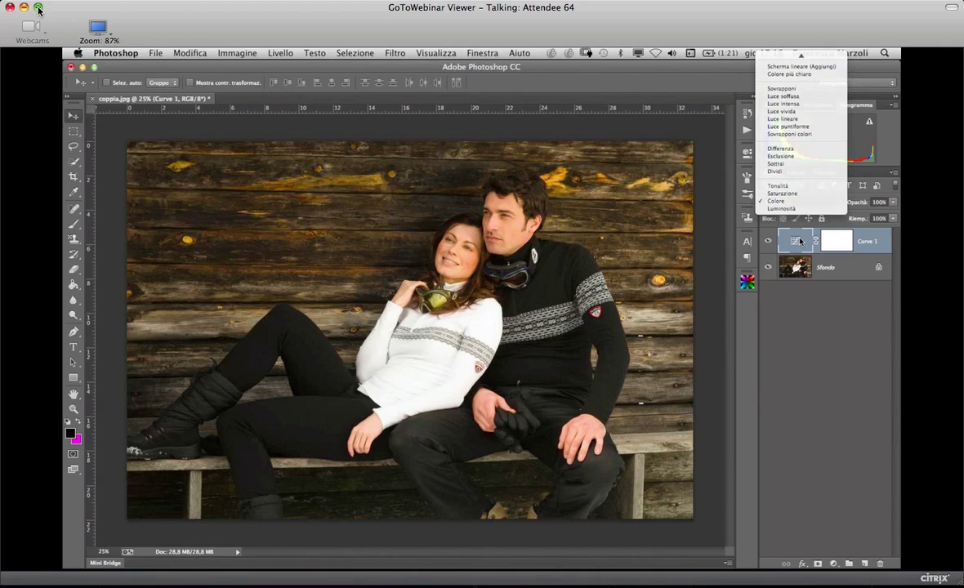
click(800, 241)
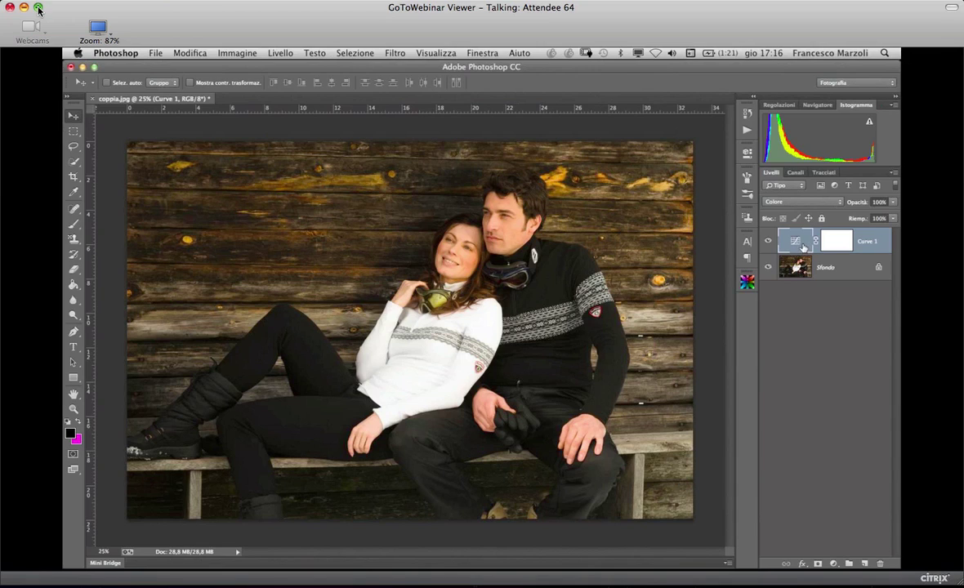
Review the available blending modes for the Curves layer, reset it to Normale, and delete the layer.
click(802, 202)
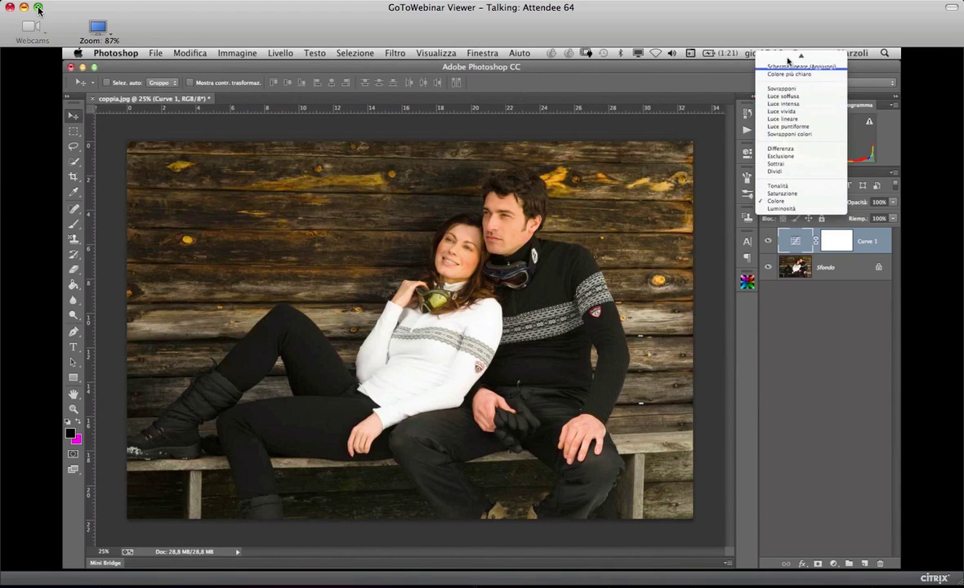
mouse_move(789, 62)
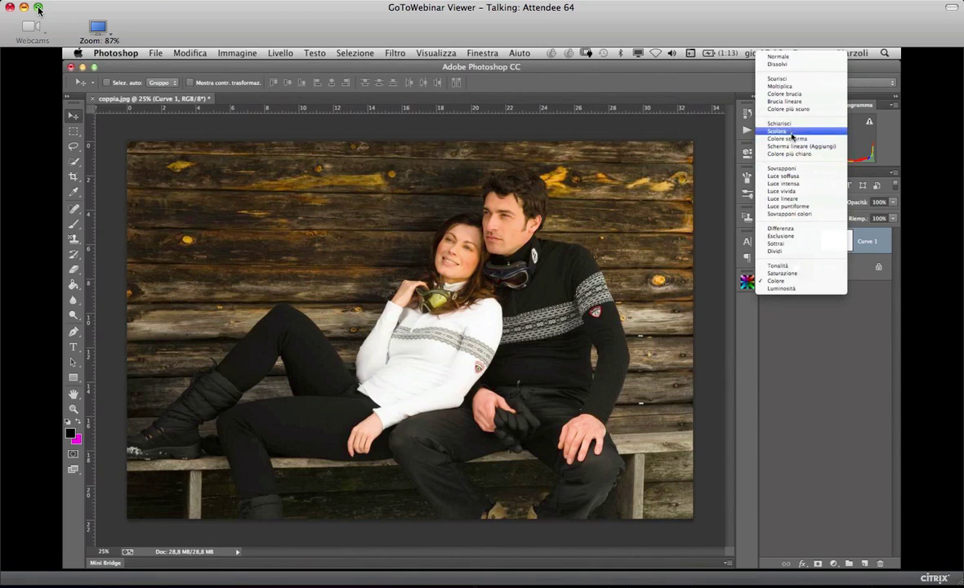
click(791, 318)
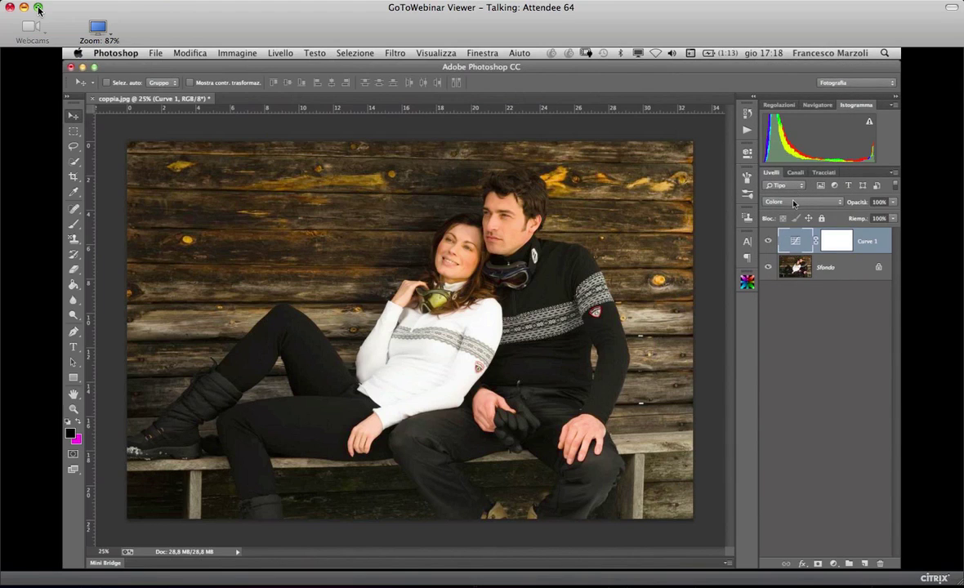
click(793, 202)
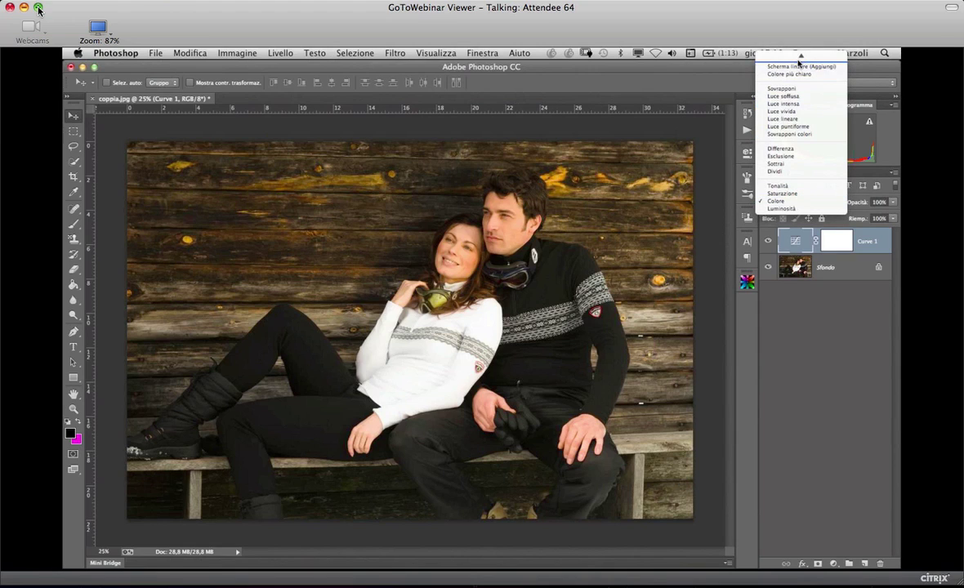
mouse_move(799, 59)
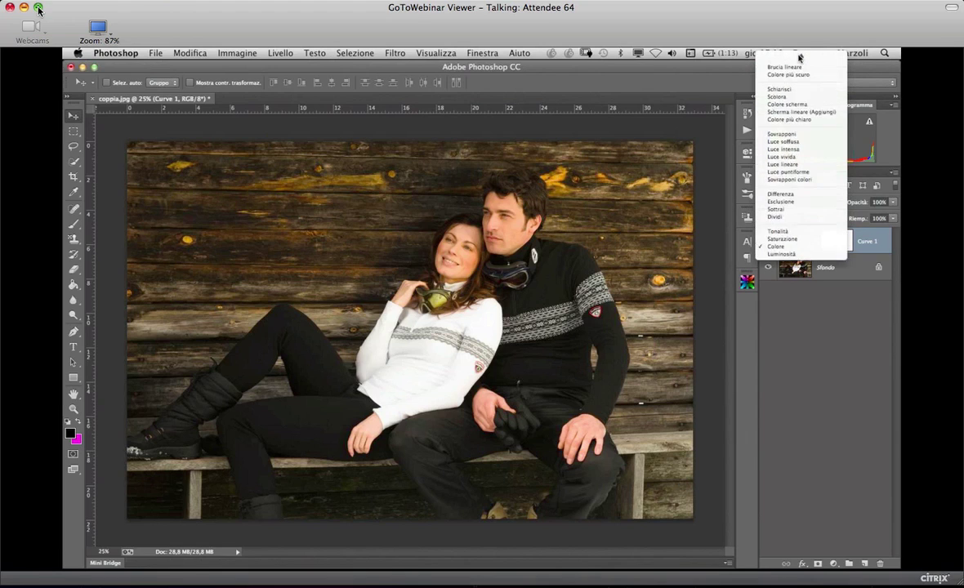
click(800, 58)
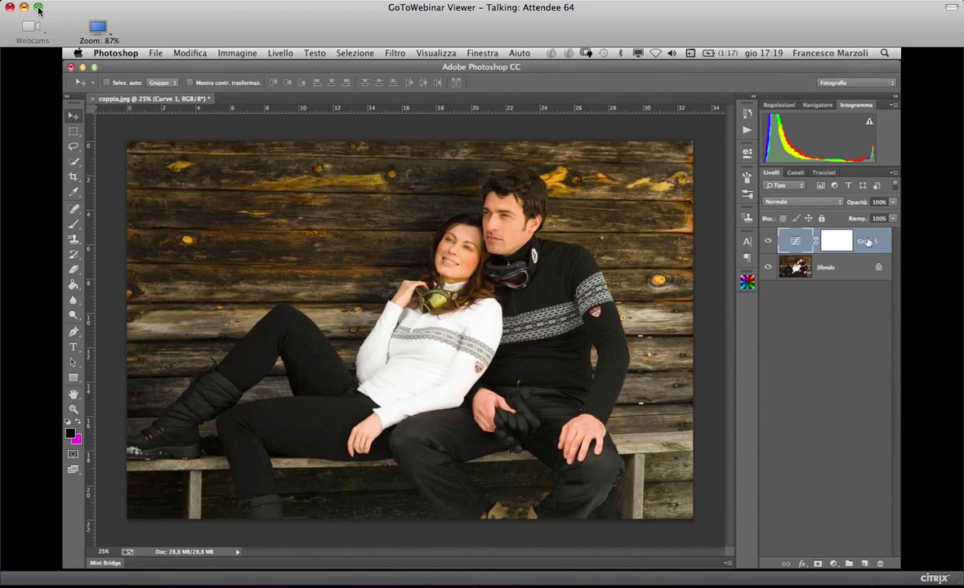
drag(861, 243, 879, 561)
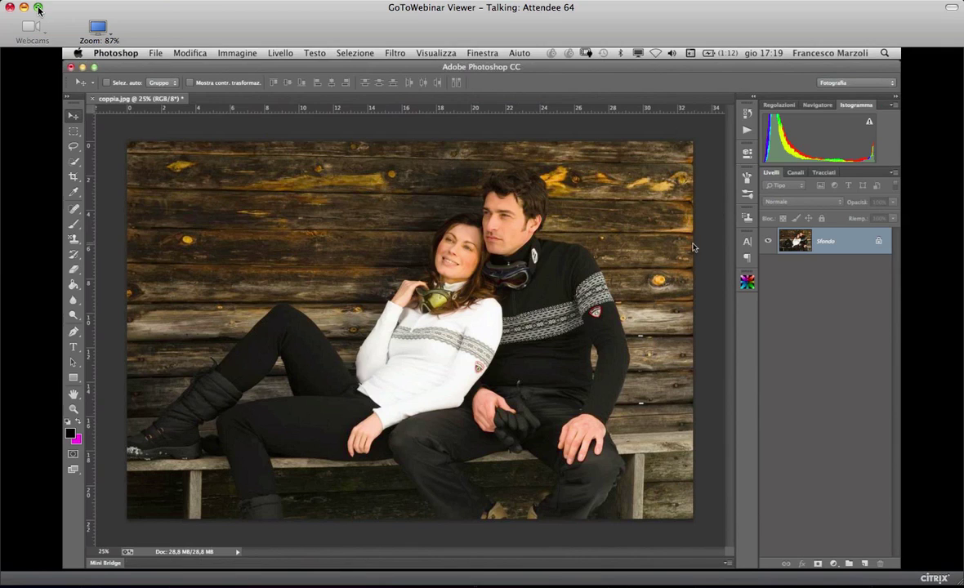
Add a new Curves adjustment layer and raise the Blu channel's black point to output 26.
click(833, 564)
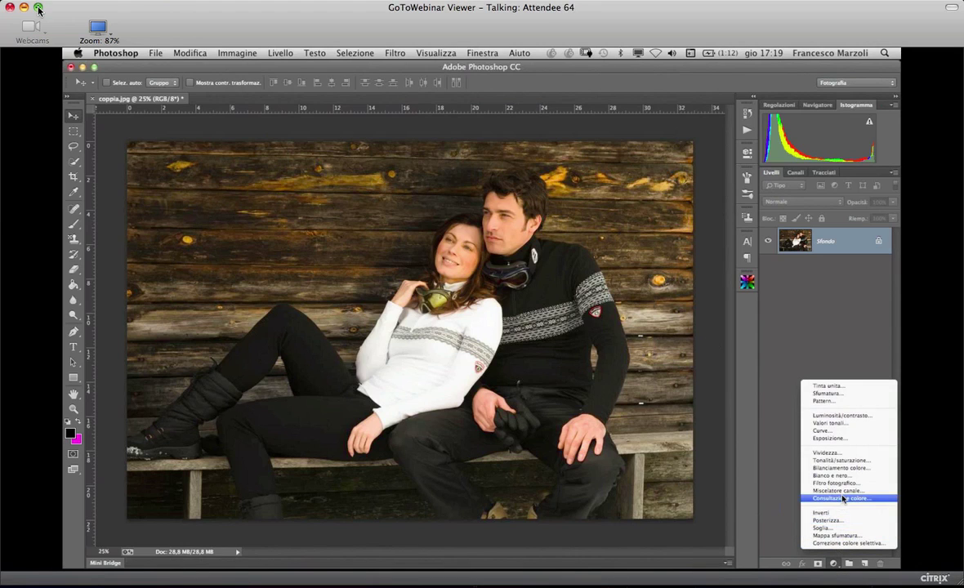
click(850, 439)
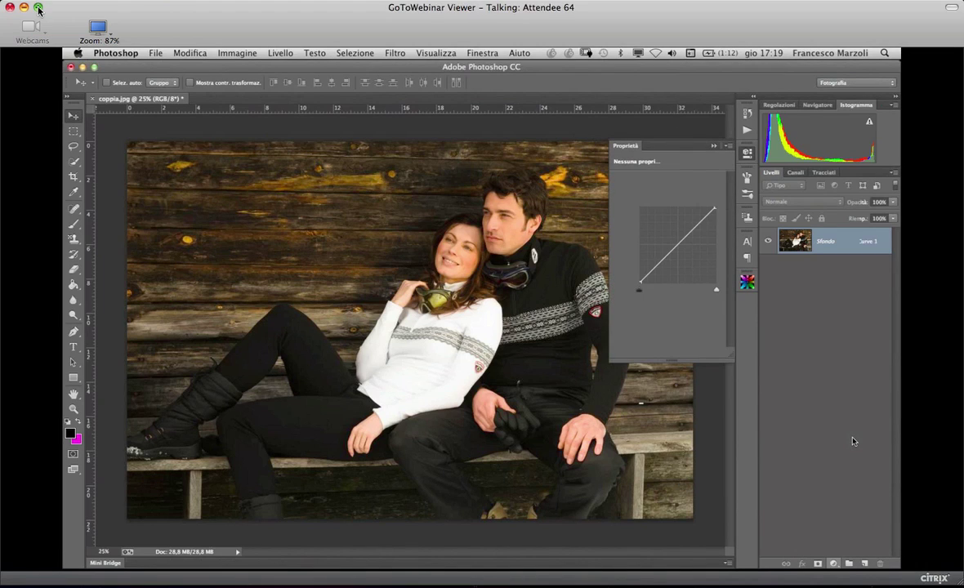
click(660, 194)
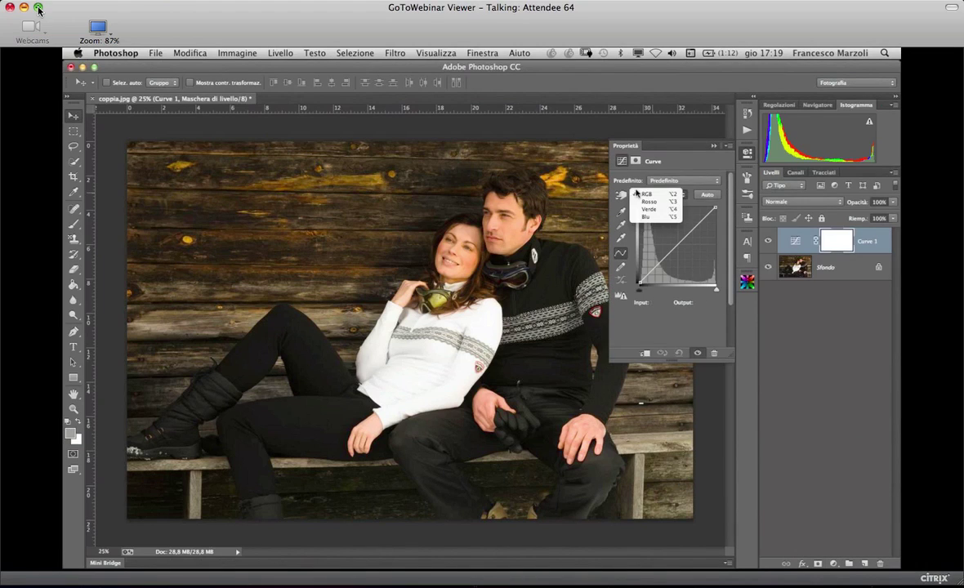
click(646, 217)
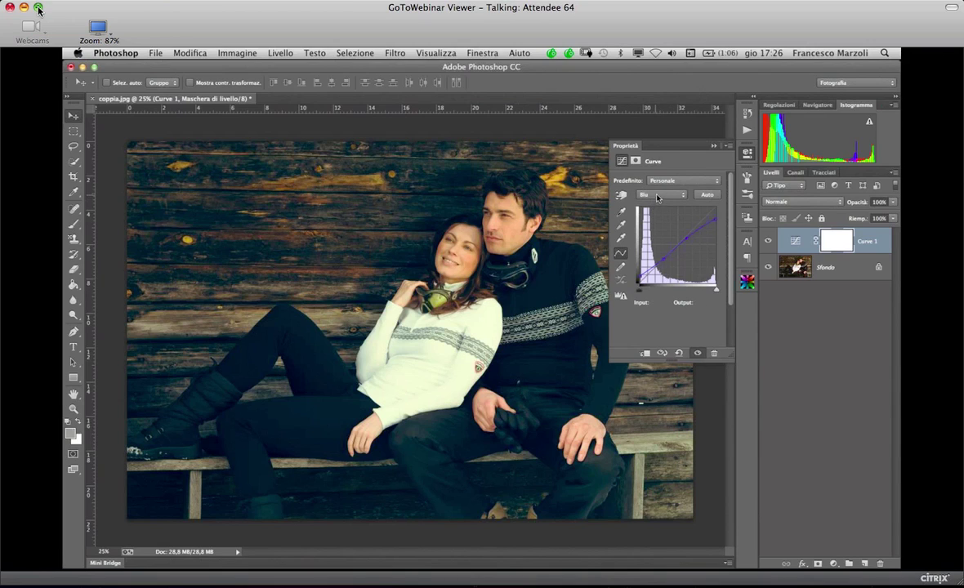
click(657, 196)
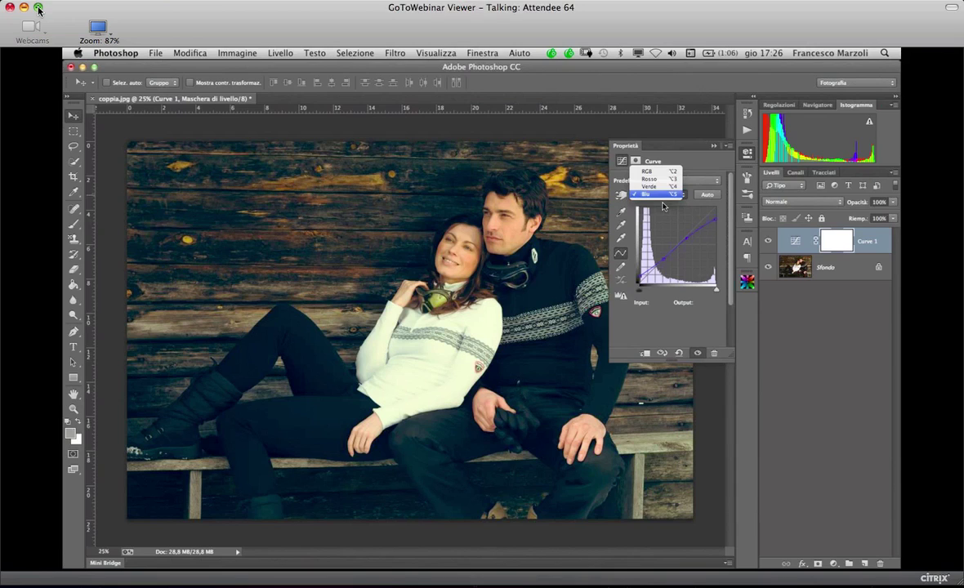
click(664, 206)
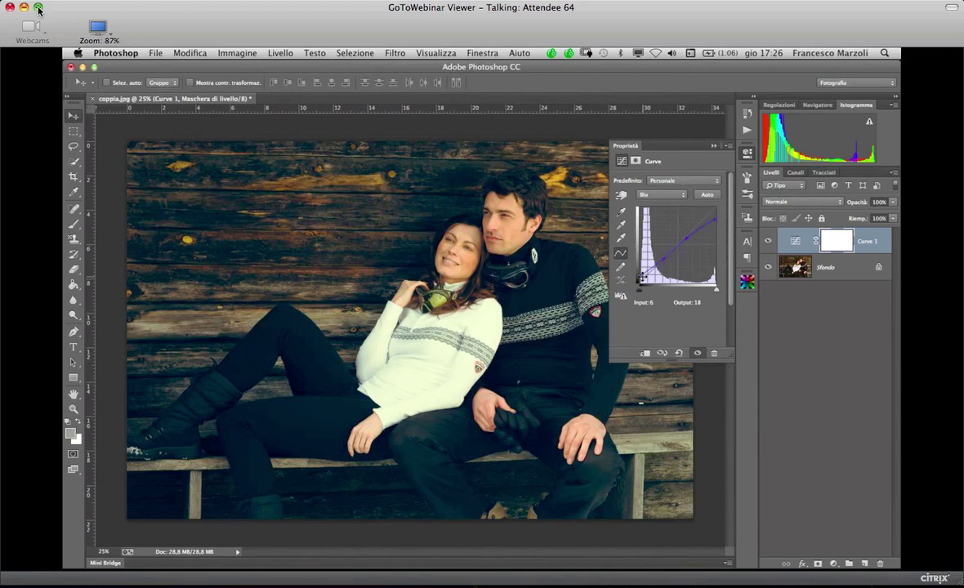
drag(641, 277, 639, 274)
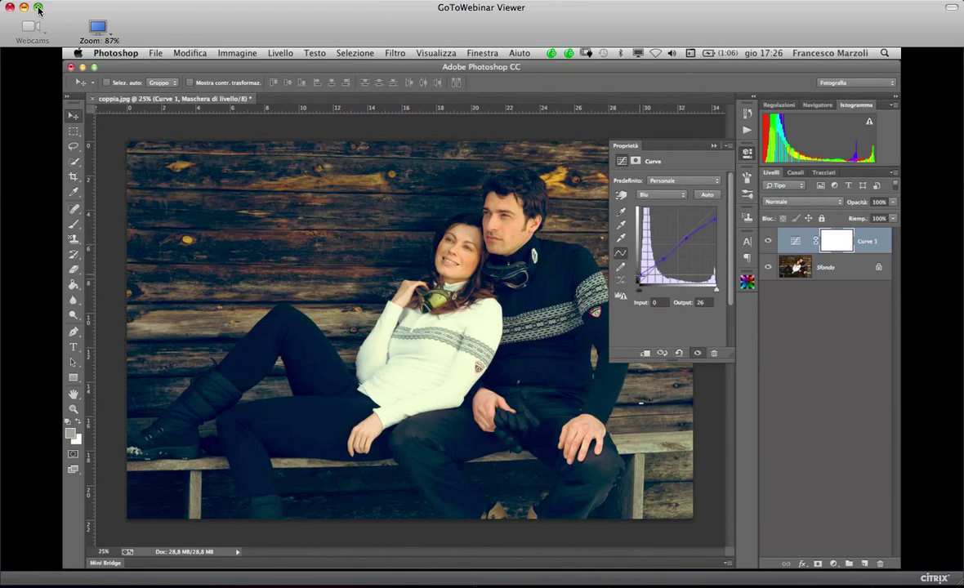
Reshape the channel curves, set the Curves layer to Luce soffusa, and toggle its visibility to compare with the original.
click(662, 195)
click(653, 181)
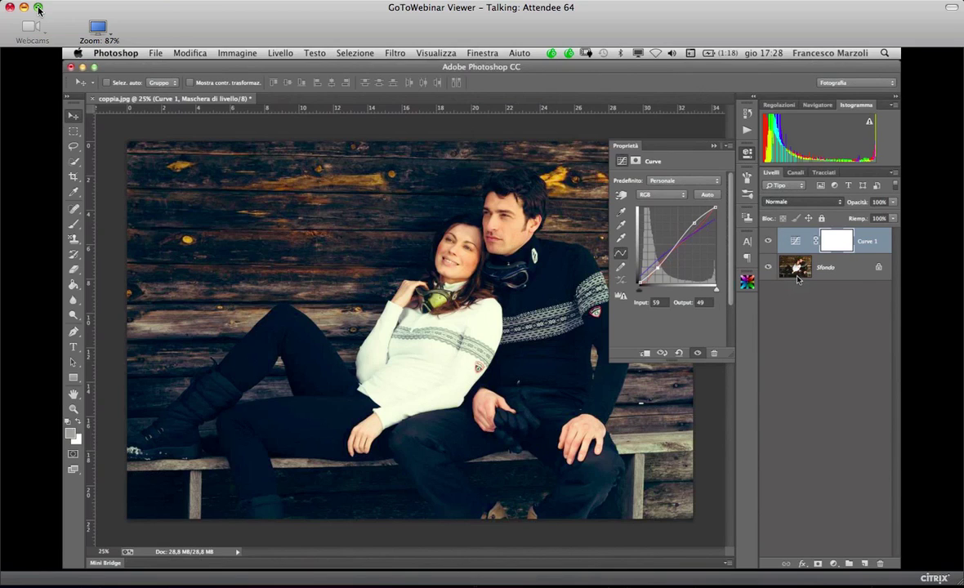
key(alt+shift+d)
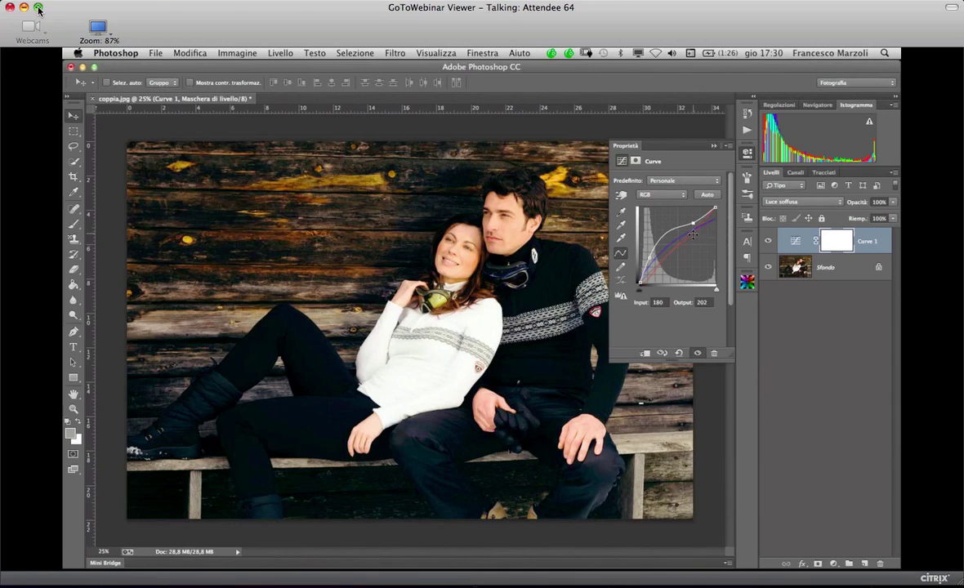
drag(490, 417, 529, 452)
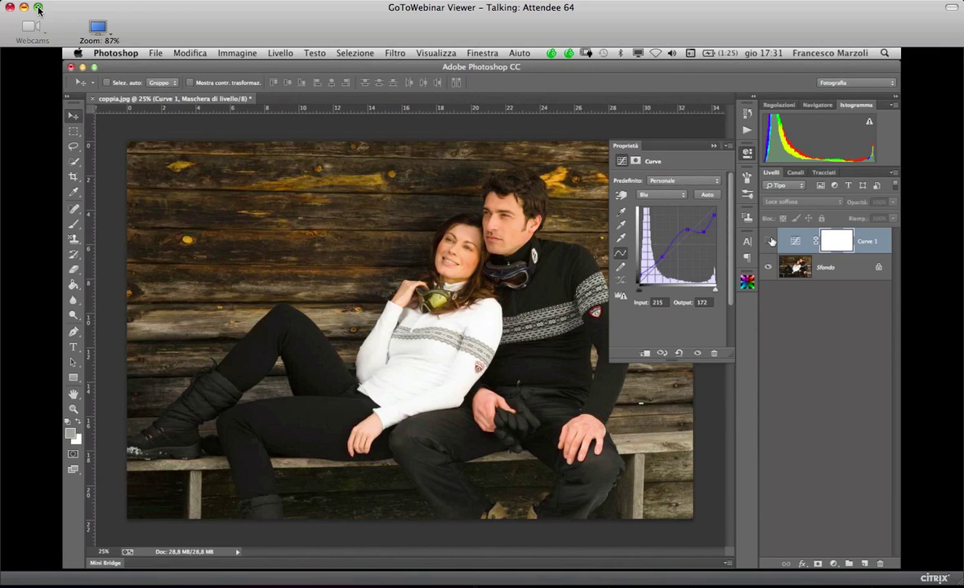
click(768, 242)
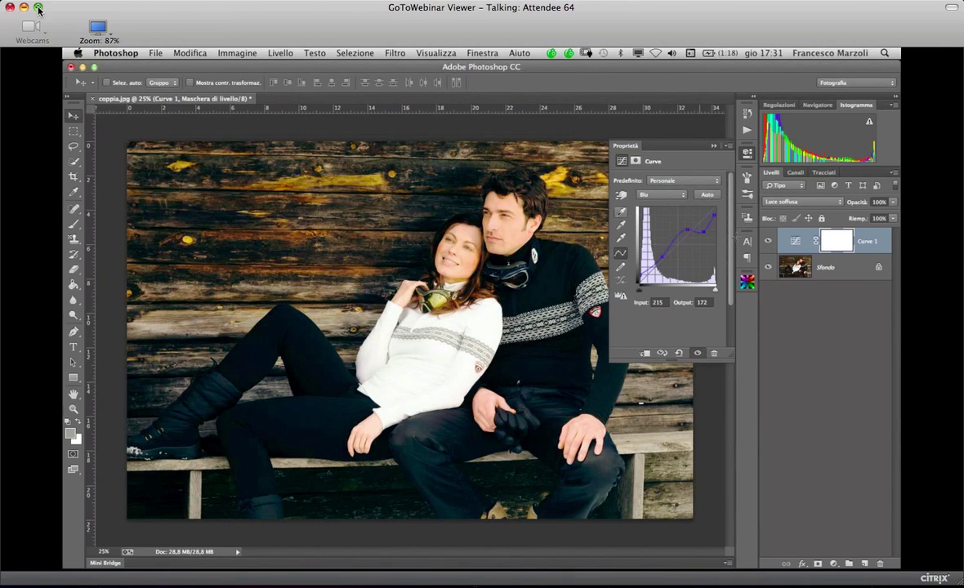
Delete the Curves layer and close coppia.jpg without saving the changes.
drag(845, 459, 884, 554)
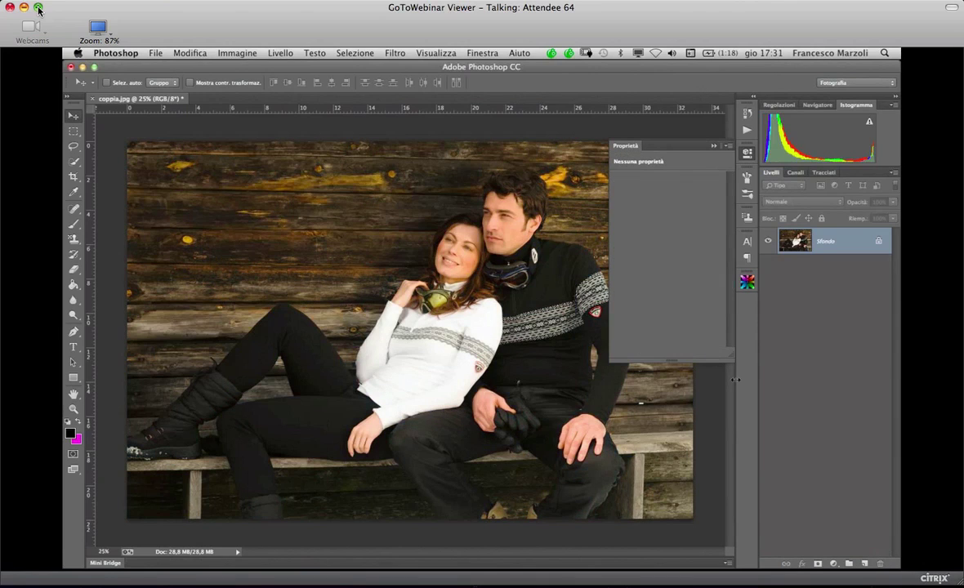
click(93, 99)
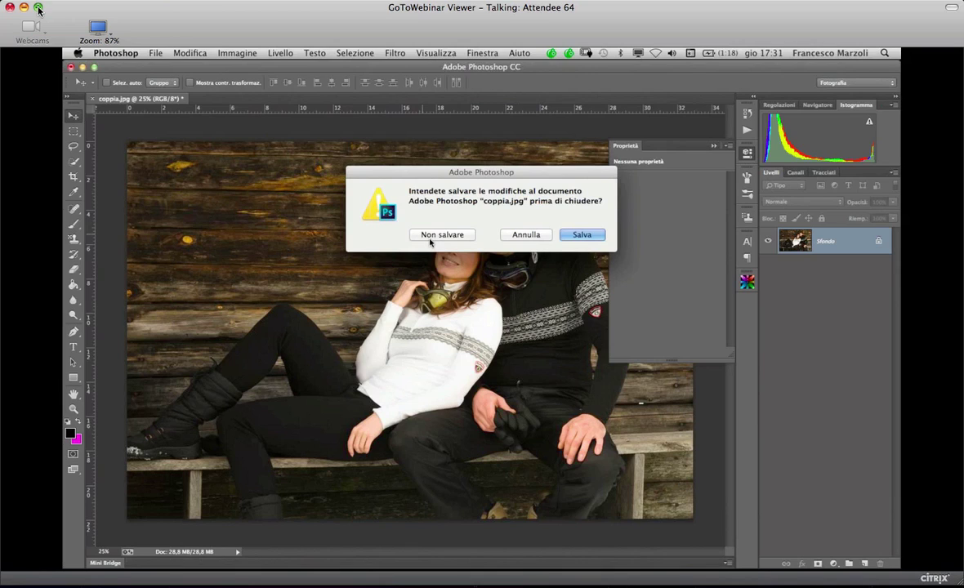
click(430, 237)
Open the recent file uomini.jpg and add a Bianco e nero adjustment layer above the background.
click(155, 53)
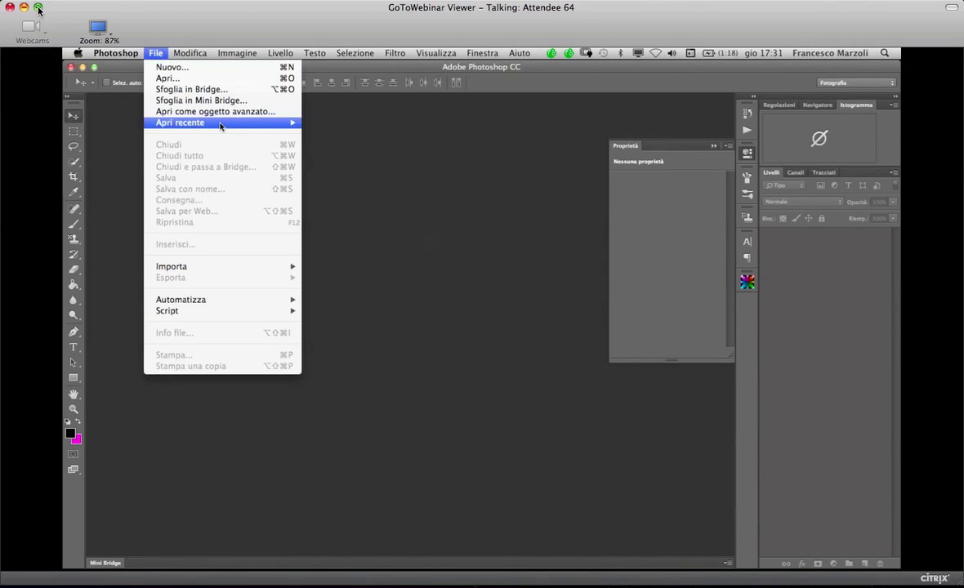
click(343, 123)
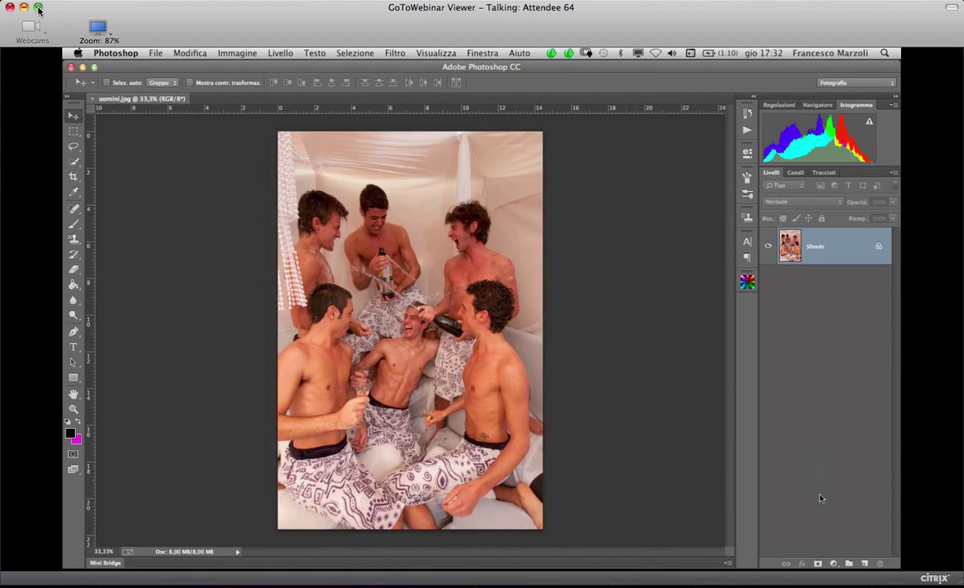
click(832, 565)
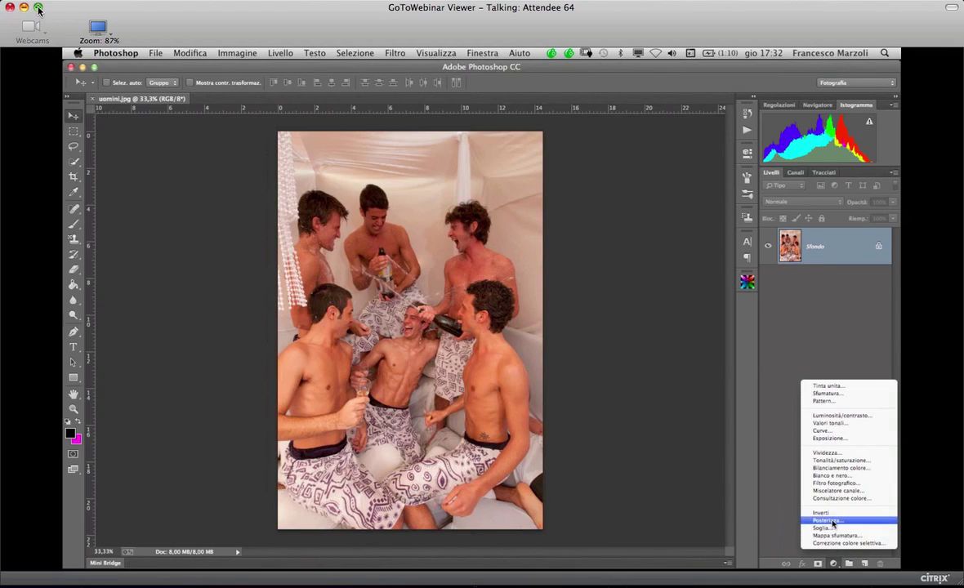
click(835, 475)
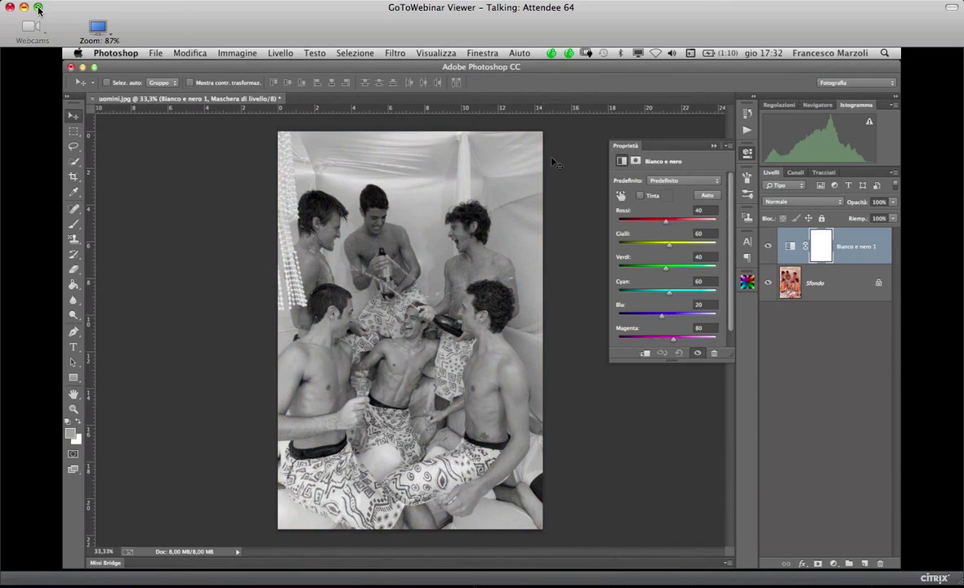
Set the Bianco e nero layer's blending mode to Luminosità and try lighter and darker Rossi values, ending at 79.
click(802, 202)
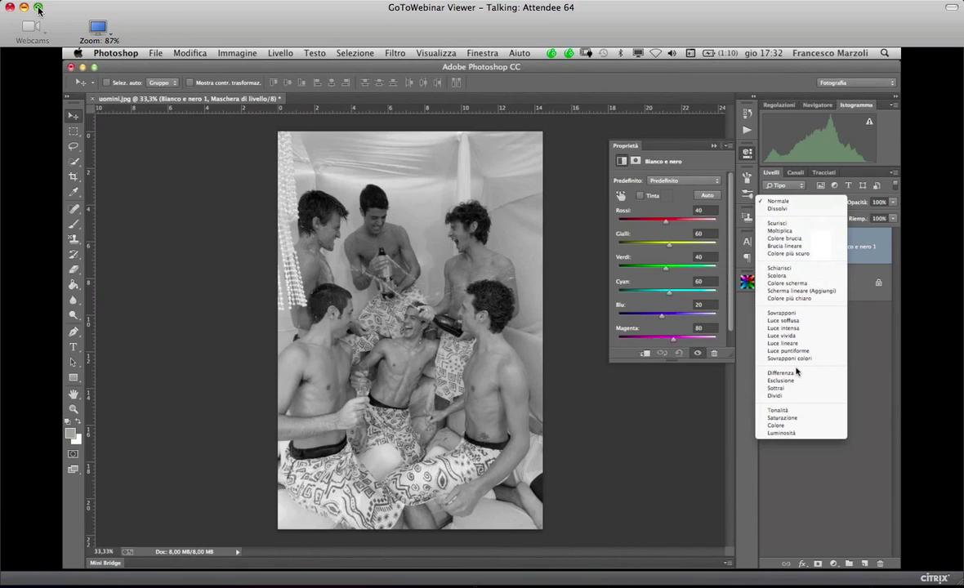
click(794, 434)
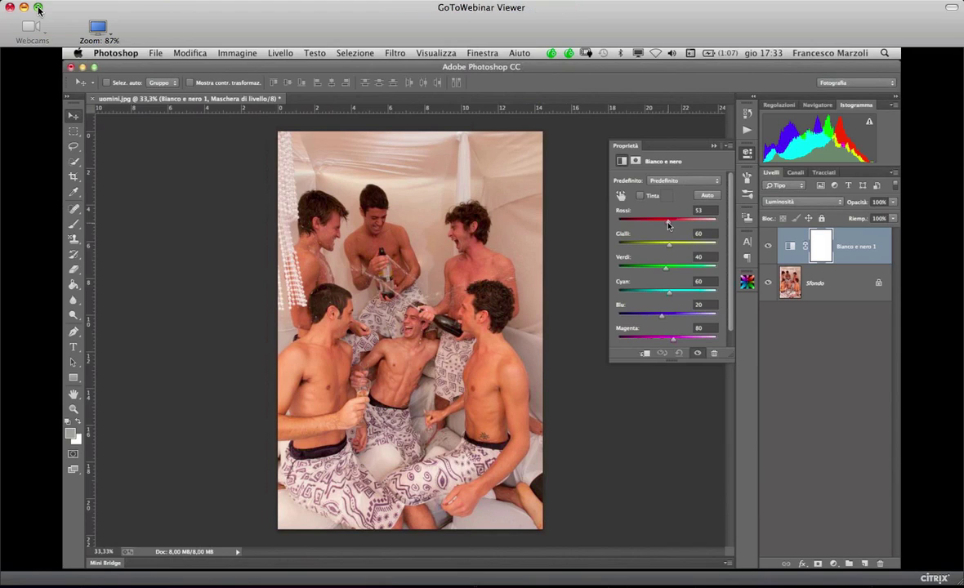
drag(668, 225, 670, 224)
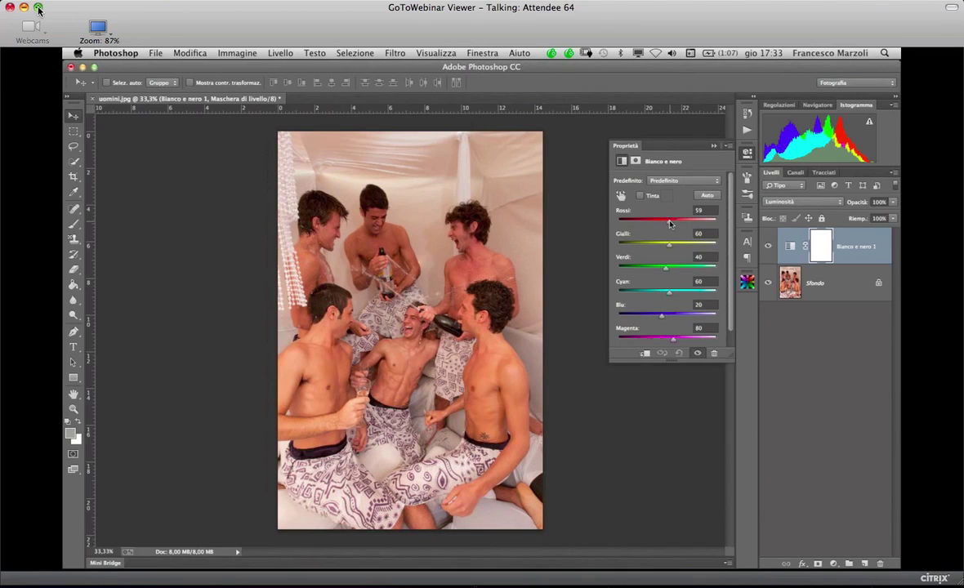
drag(670, 224, 662, 224)
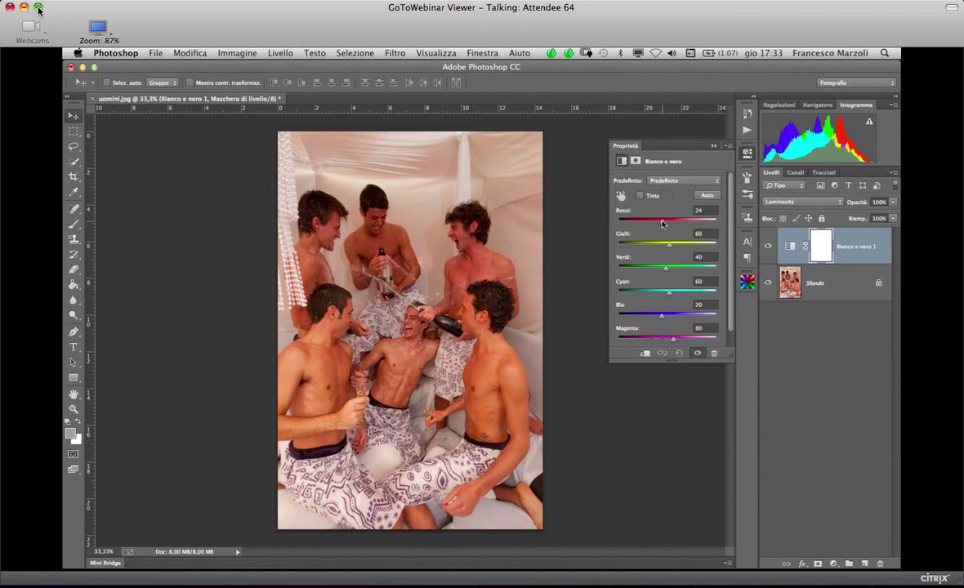
drag(663, 224, 675, 224)
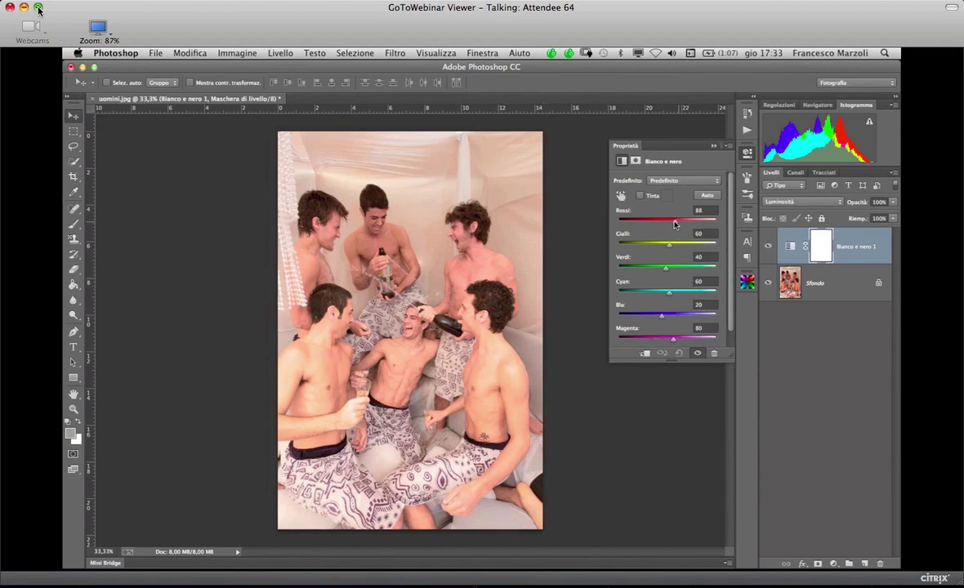
drag(675, 224, 673, 224)
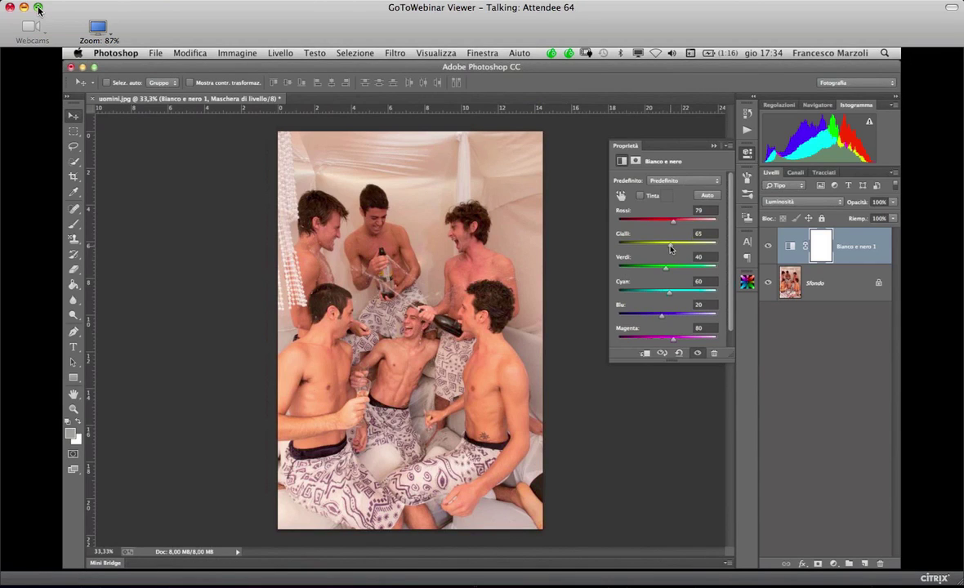
Lower Gialli to 3 and Rossi to 38 on the Bianco e nero layer and compare with the original photo.
drag(670, 249, 663, 247)
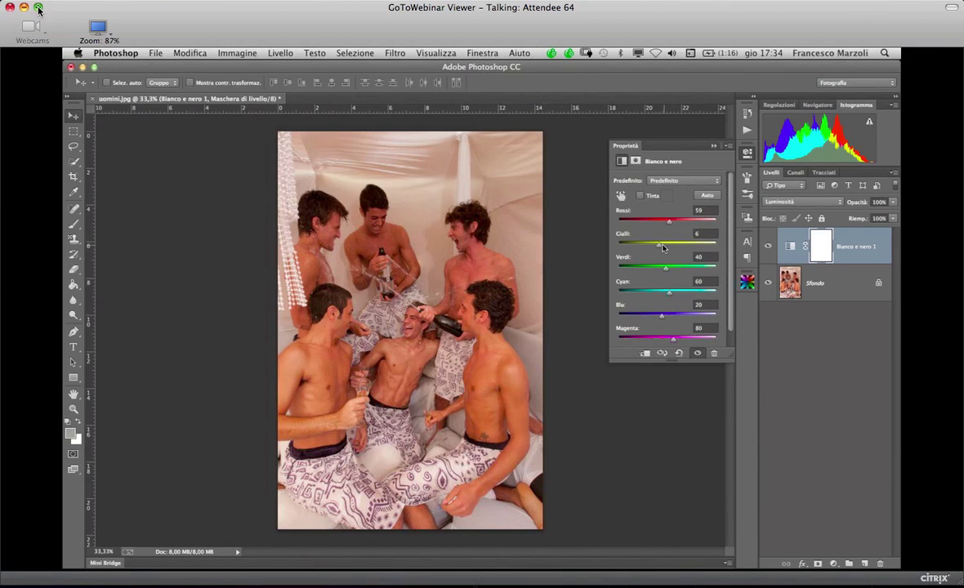
drag(663, 247, 660, 247)
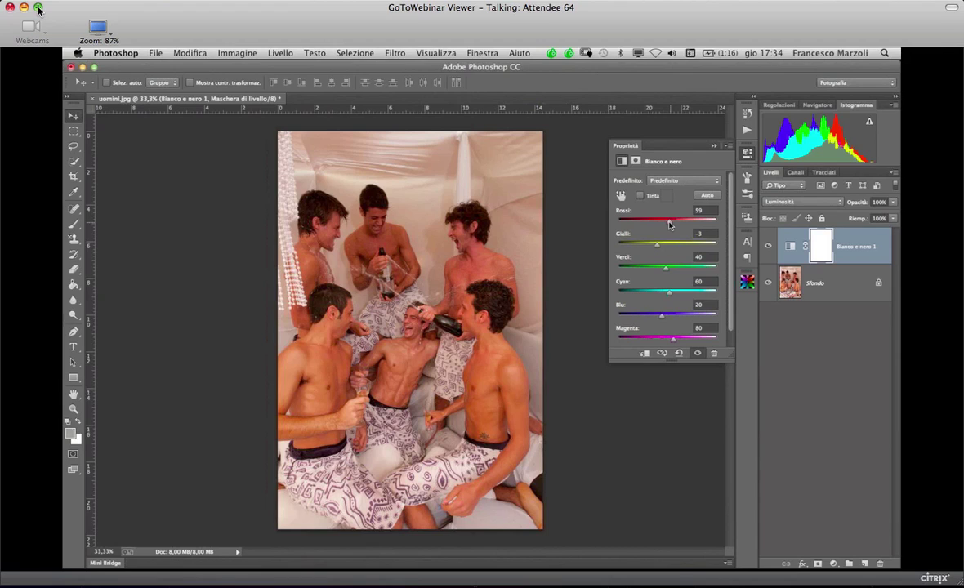
drag(668, 224, 662, 249)
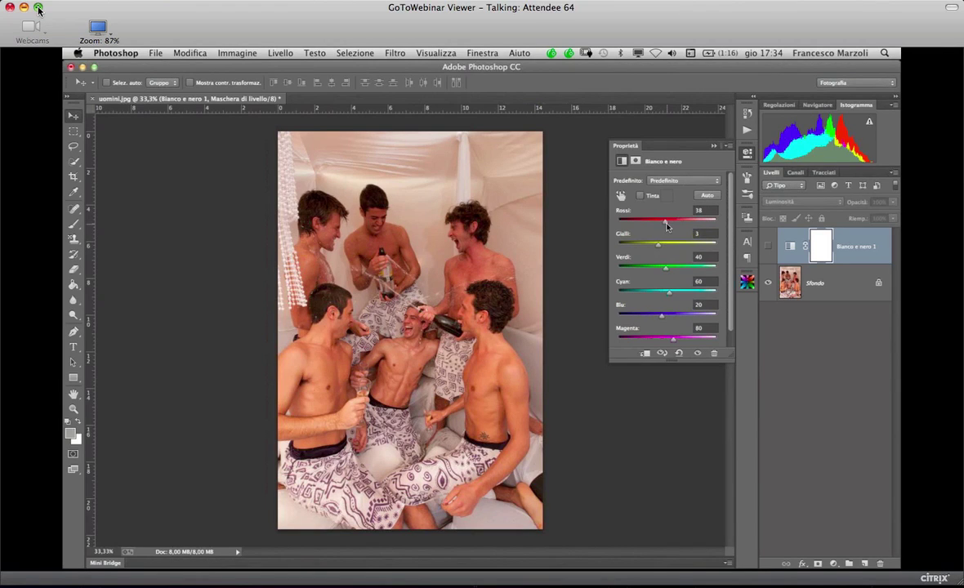
Set Rossi to 76 and change the Bianco e nero layer's blending mode to Luce soffusa.
drag(665, 224, 682, 221)
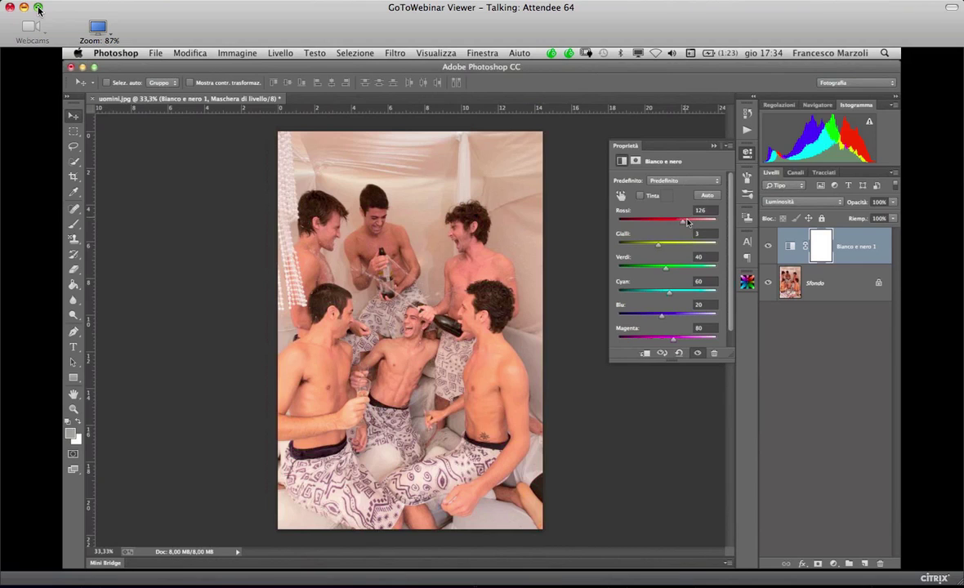
drag(687, 222, 672, 221)
key(alt+shift+f)
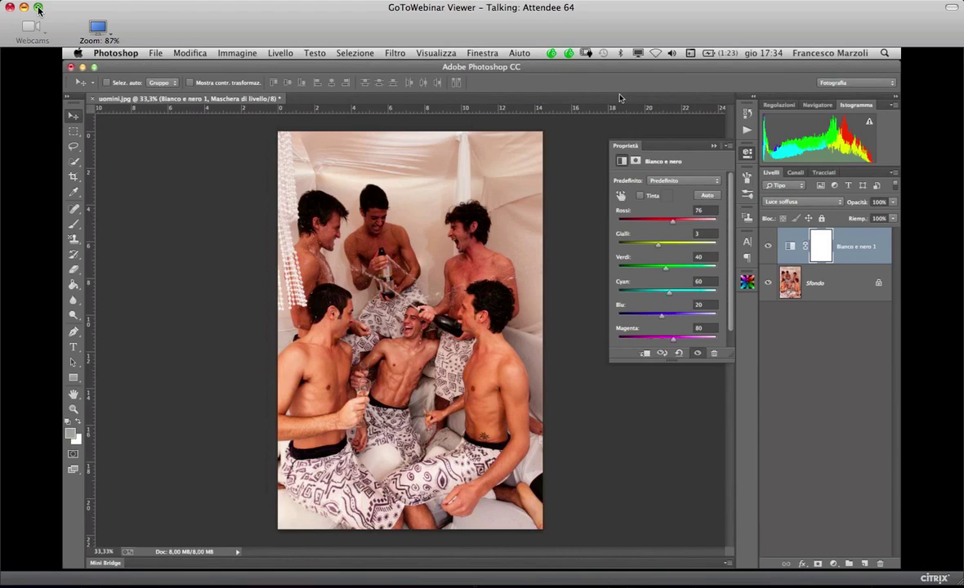
Set the Bianco e nero layer to Normale at 33% opacity, with Rossi 79 and Gialli 203.
drag(672, 221, 684, 222)
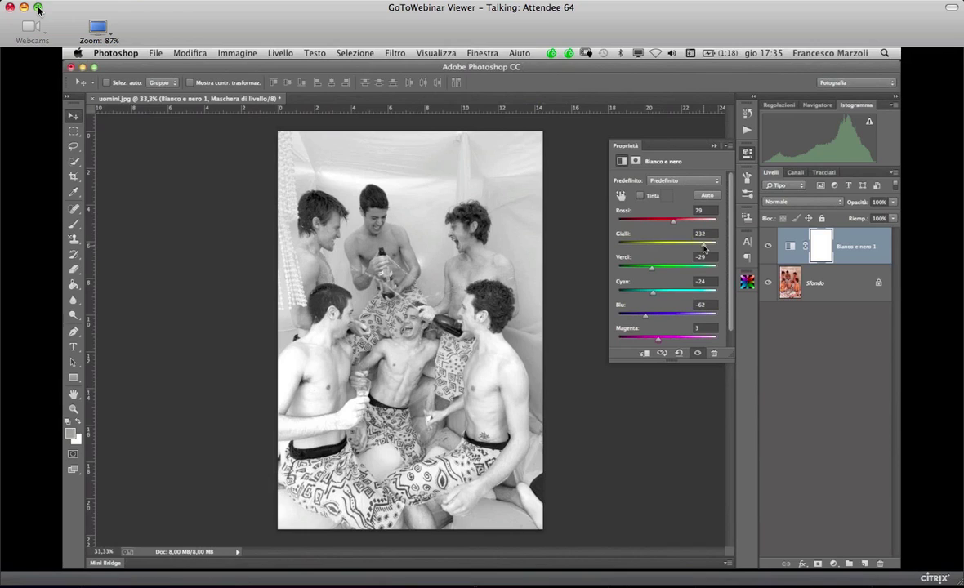
key(3)
key(3)
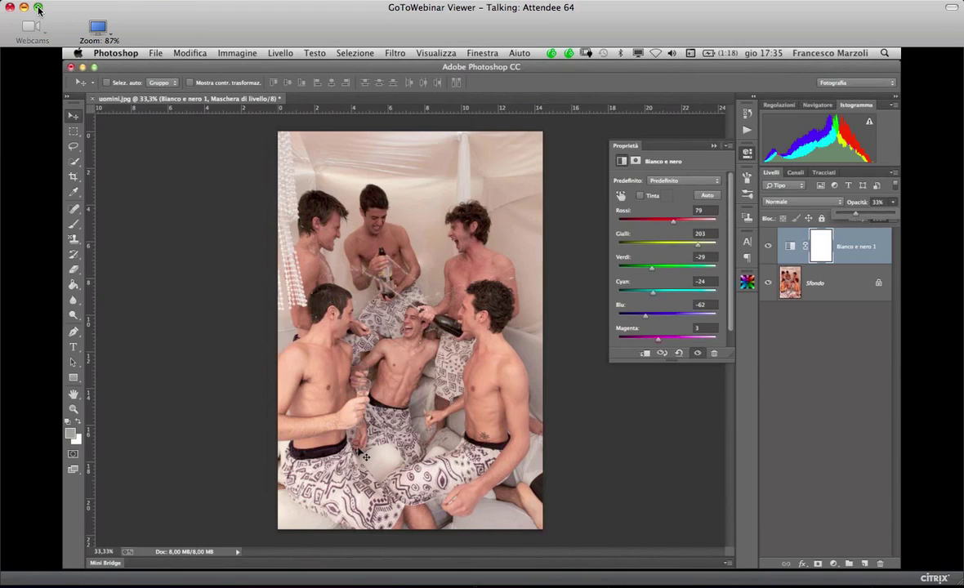
Try Rossi at 215 on the Bianco e nero layer, and settle on Rossi 18 and Gialli 165.
click(700, 220)
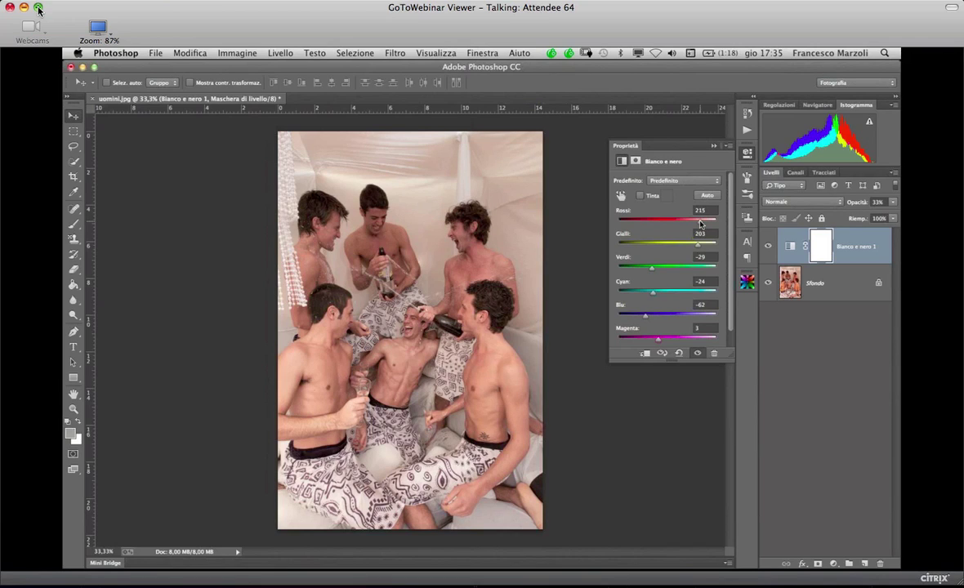
click(661, 219)
click(690, 244)
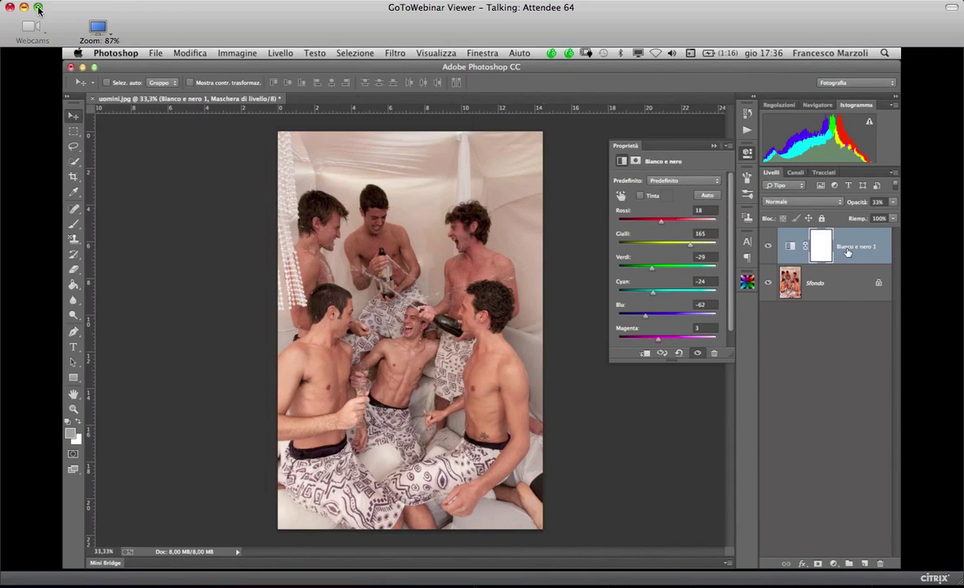
Change the Bianco e nero layer's blending mode to Luce soffusa.
click(804, 202)
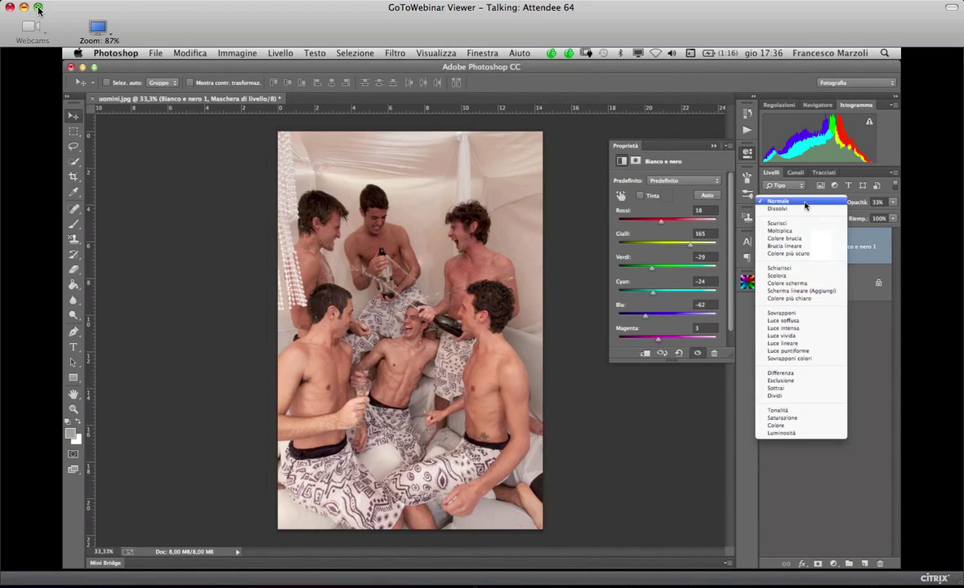
click(805, 204)
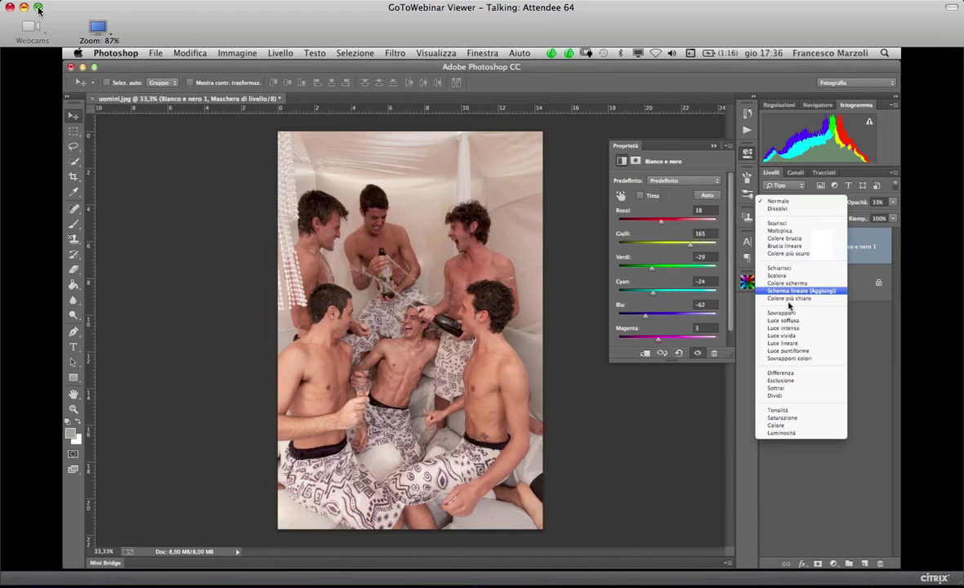
click(782, 320)
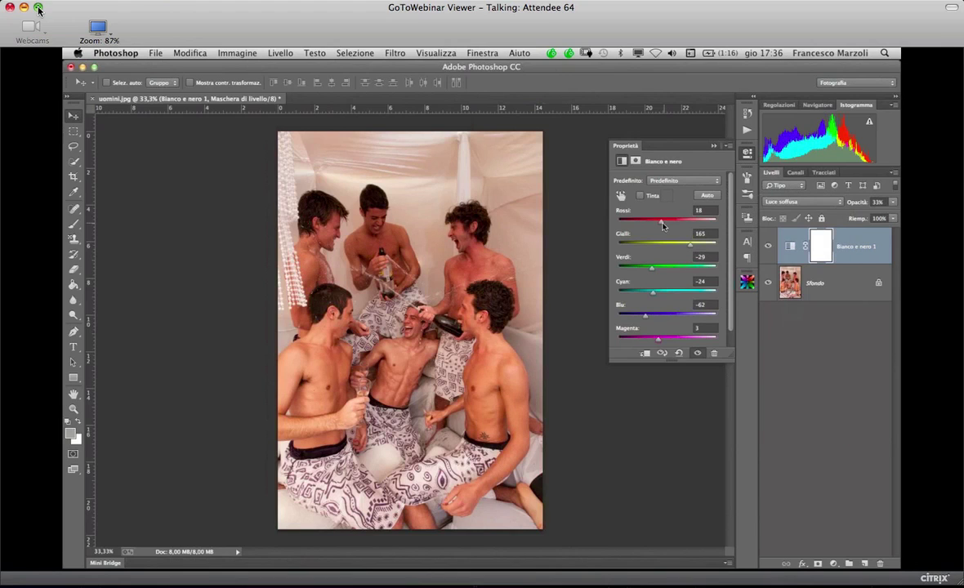
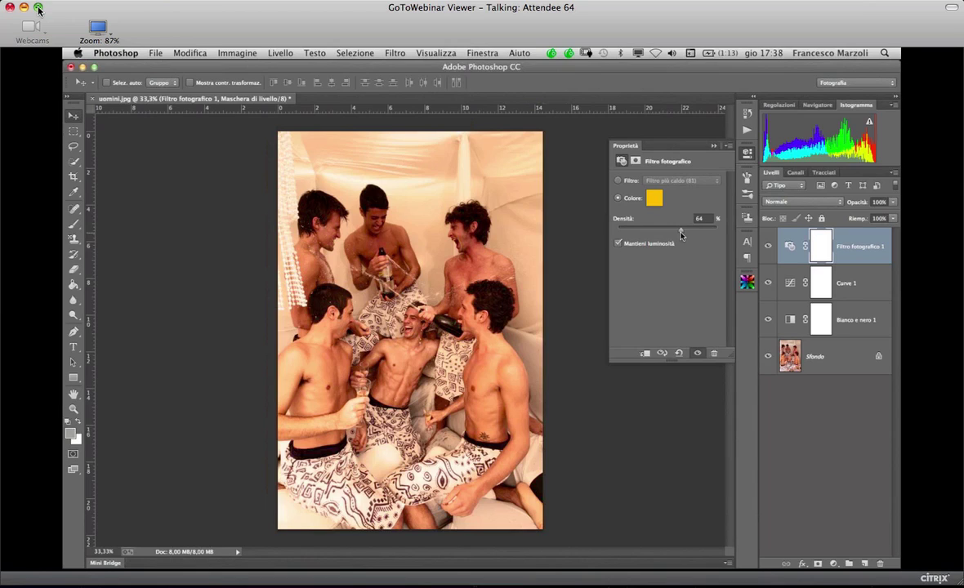
Add a Bianco e nero layer above Filtro fotografico 1 in Luce soffusa with Gialli 132, and mask it with black over the standing middle man.
key(alt+bracketleft)
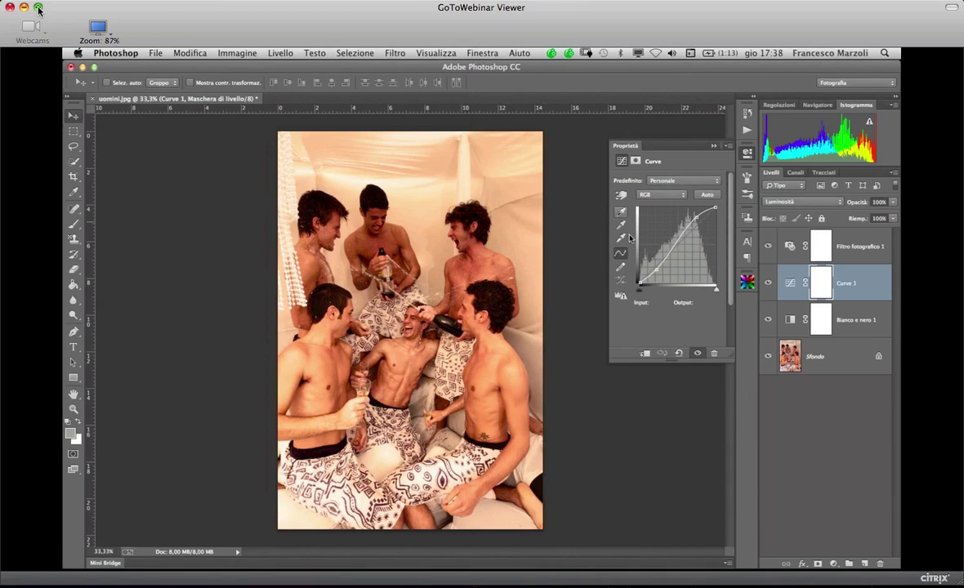
key(alt+])
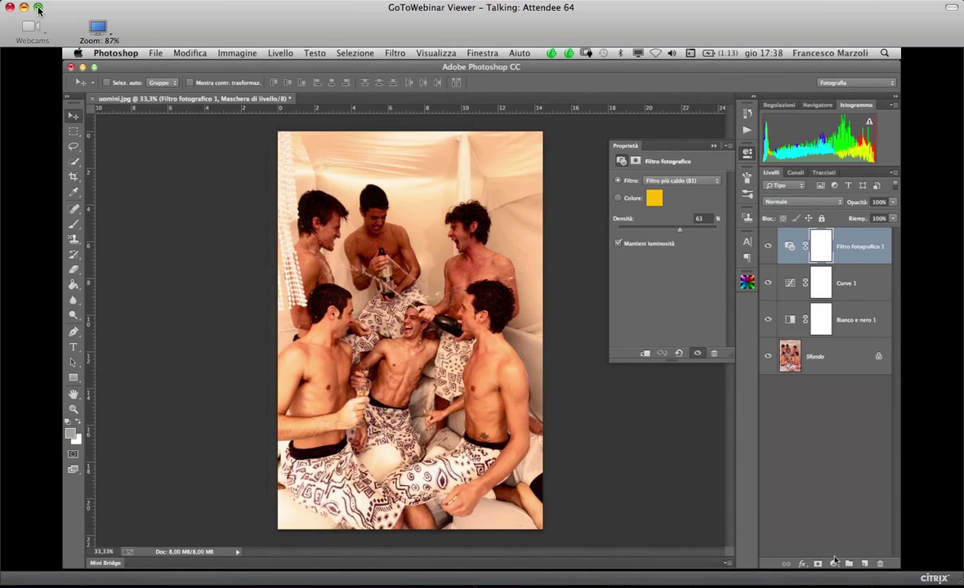
click(833, 563)
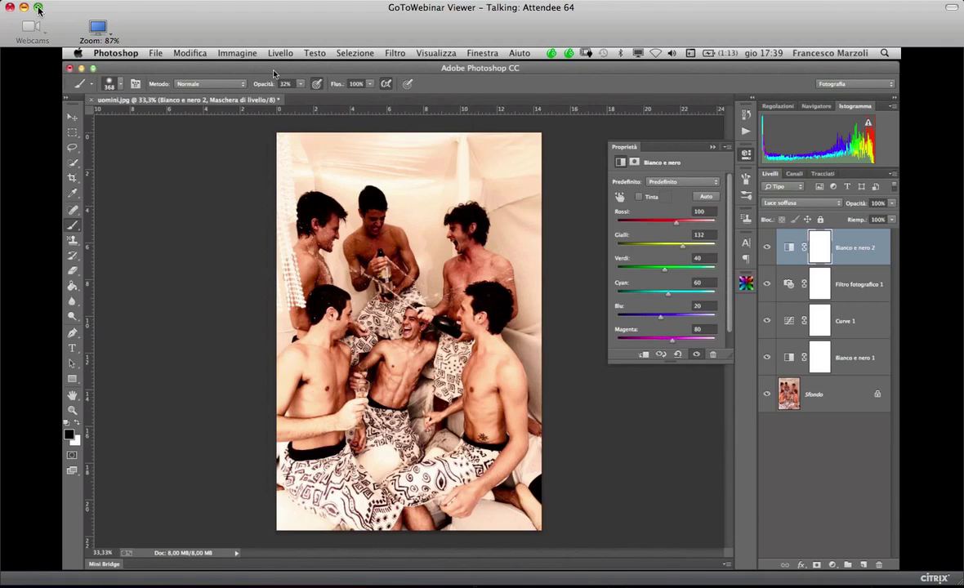
click(378, 214)
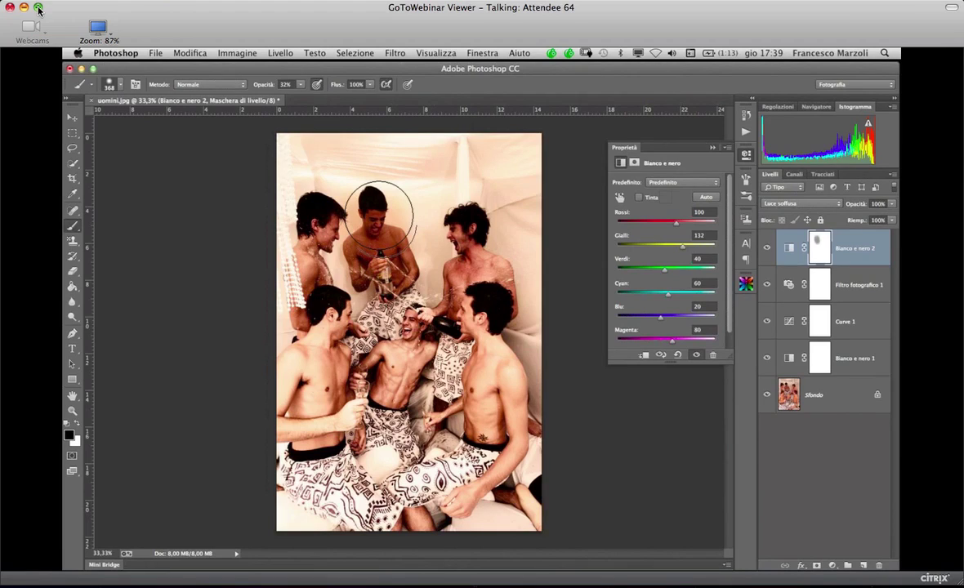
Try painting black on the Curve 1 mask over the standing middle man, and revert those strokes through the history.
key(alt+bracketleft)
key(alt+bracketleft)
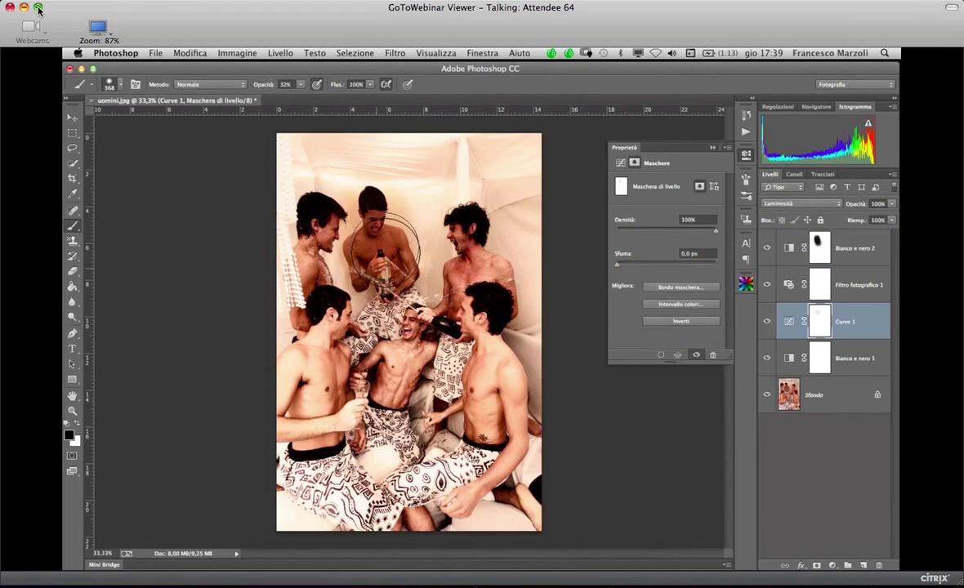
drag(385, 248, 374, 229)
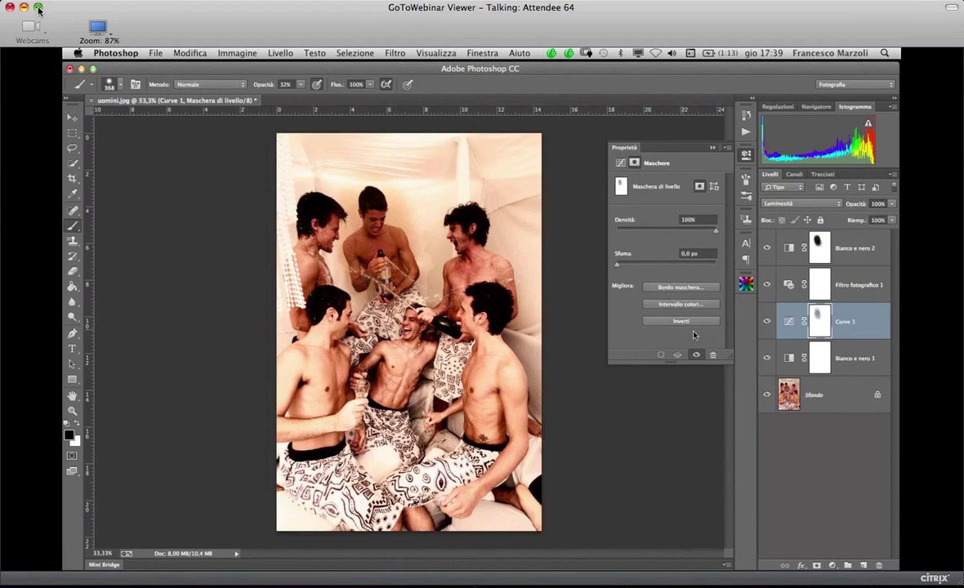
click(696, 197)
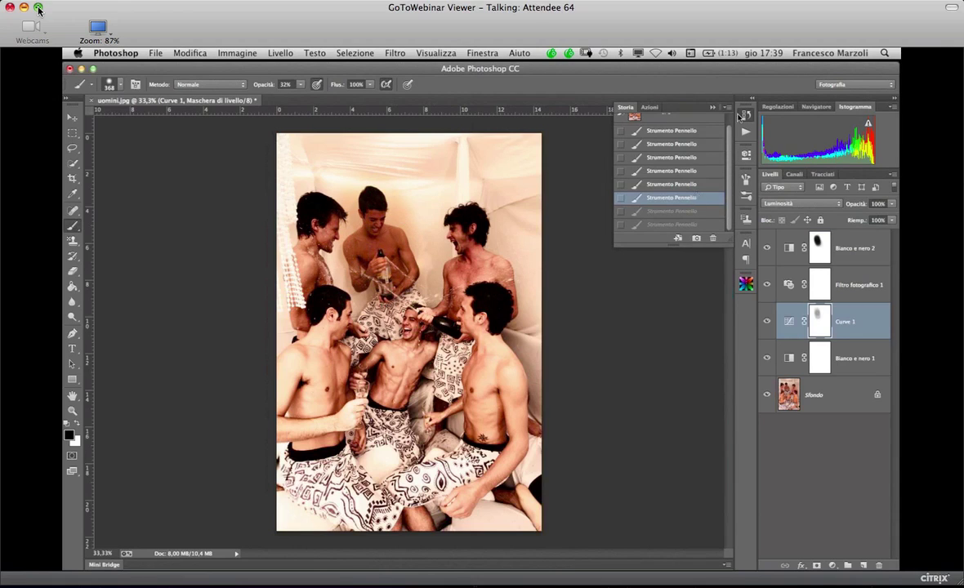
click(669, 130)
Paint white at 32% opacity on the Bianco e nero 2 mask over the standing middle man and compare with the original photo.
click(766, 248)
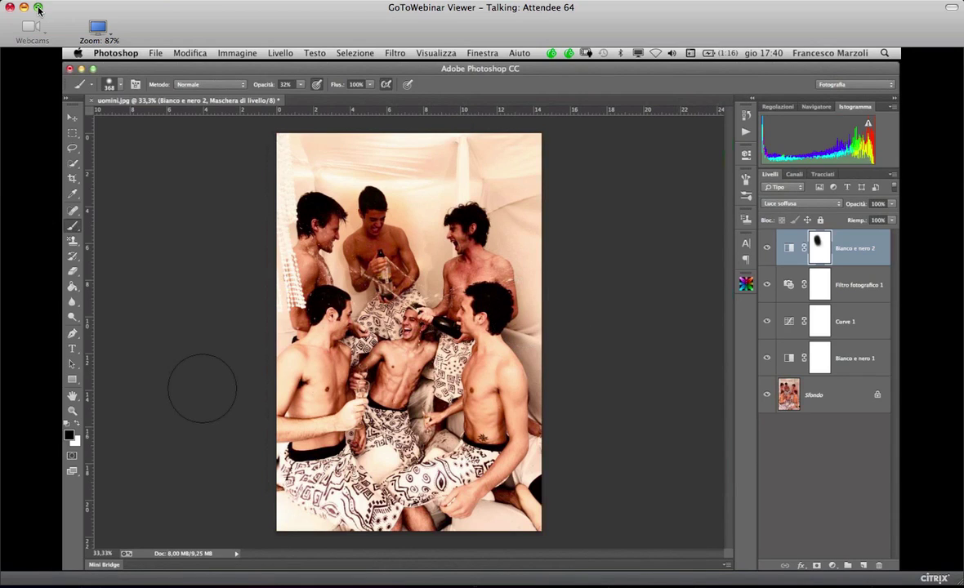
key(x)
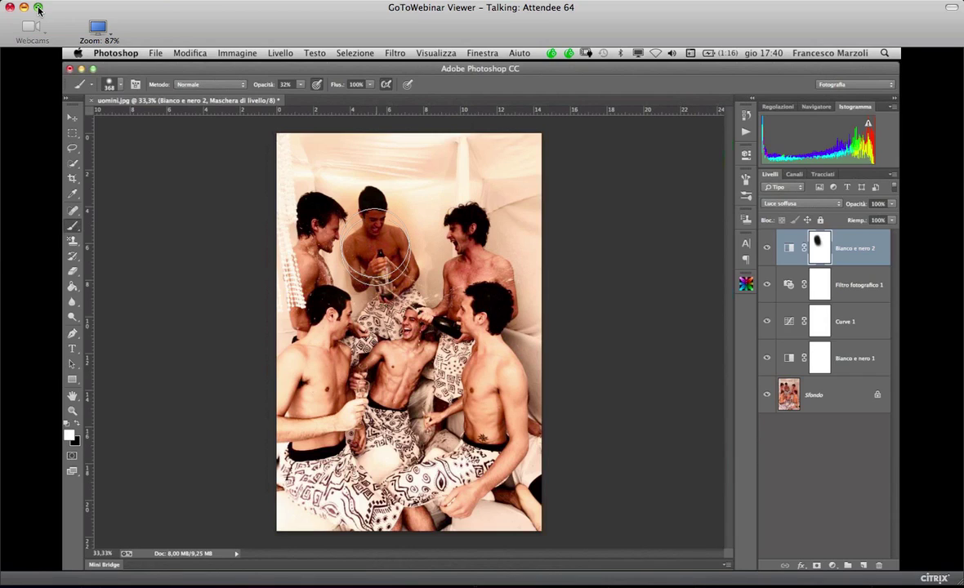
drag(377, 246, 384, 260)
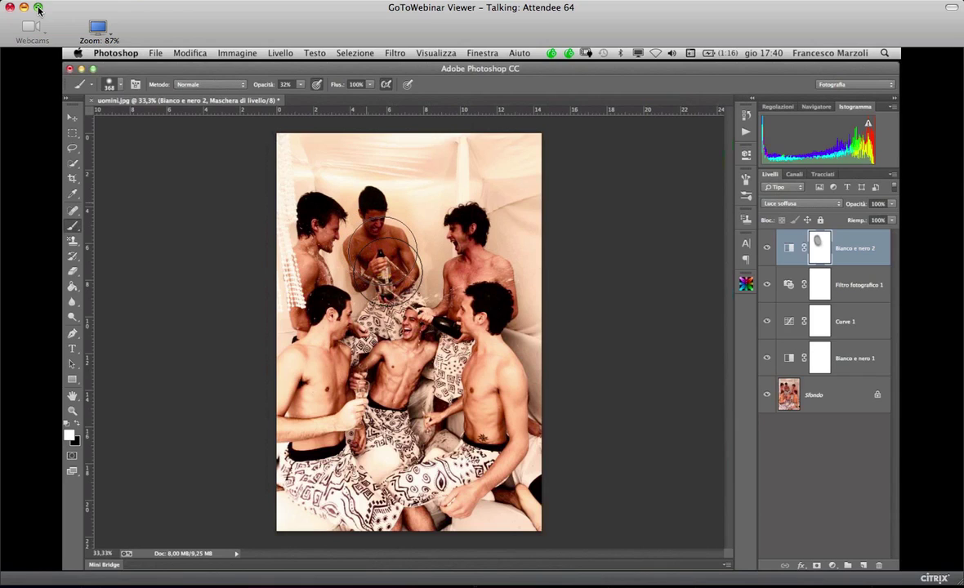
alt+click(766, 394)
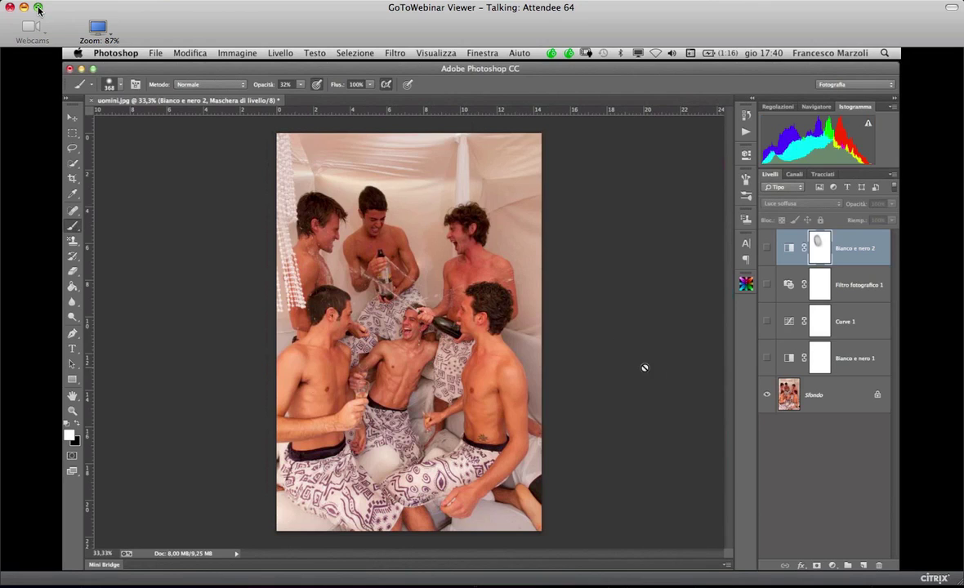
alt+click(766, 395)
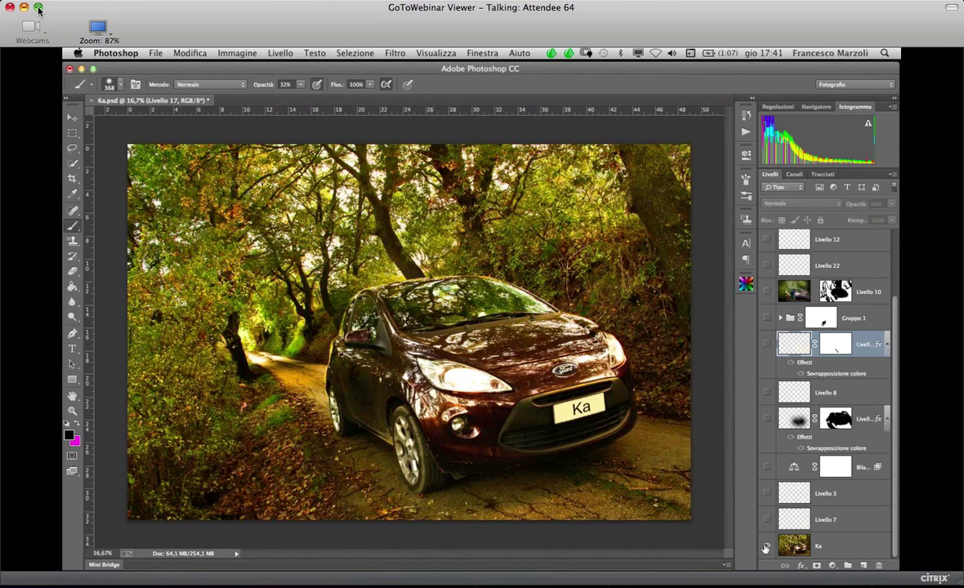
Compare the original Ka photo with the full composite by showing all layers of Ka.psd.
alt+click(766, 547)
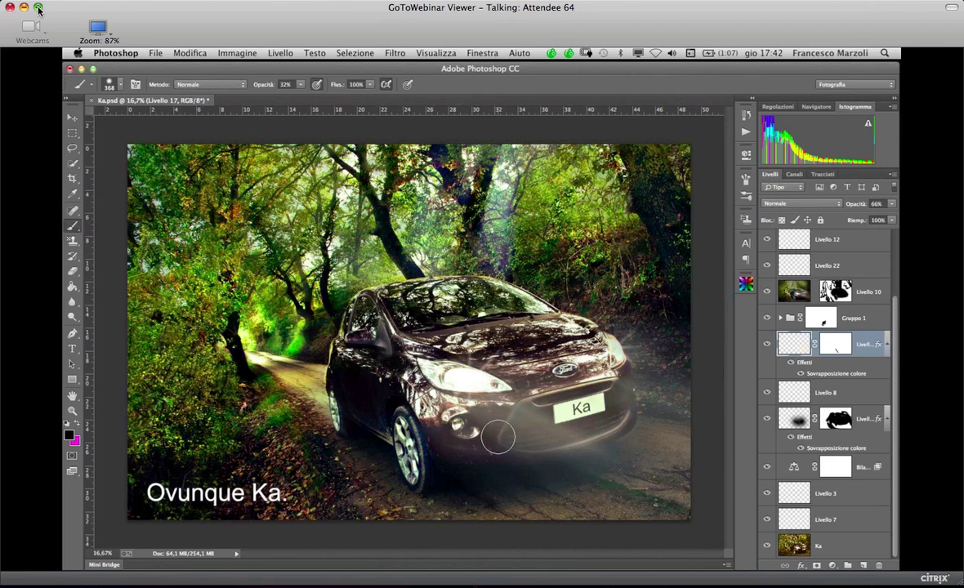
drag(419, 429, 393, 377)
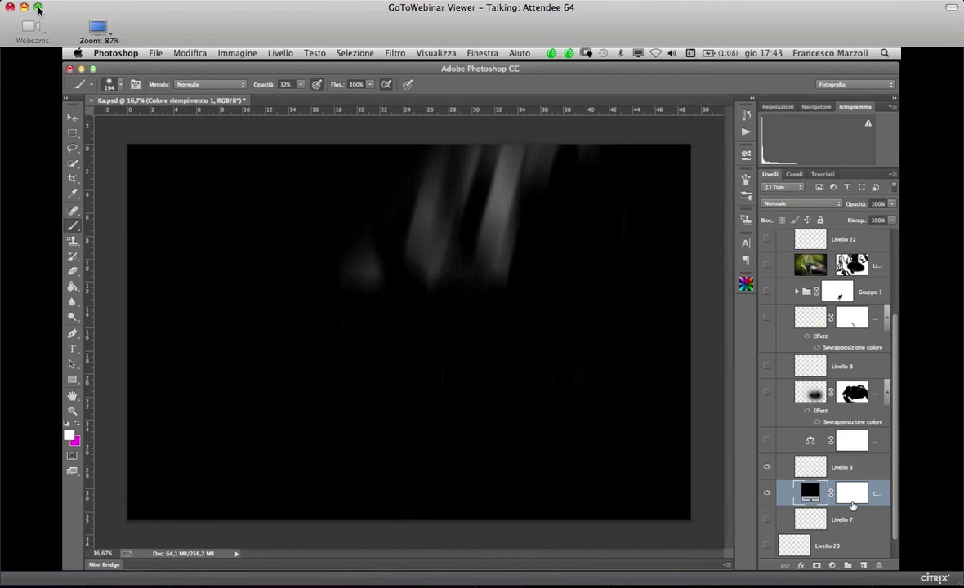
Delete the black colour fill layer and Livello 23, and show the Ka photo beneath Livello 3.
key(Delete)
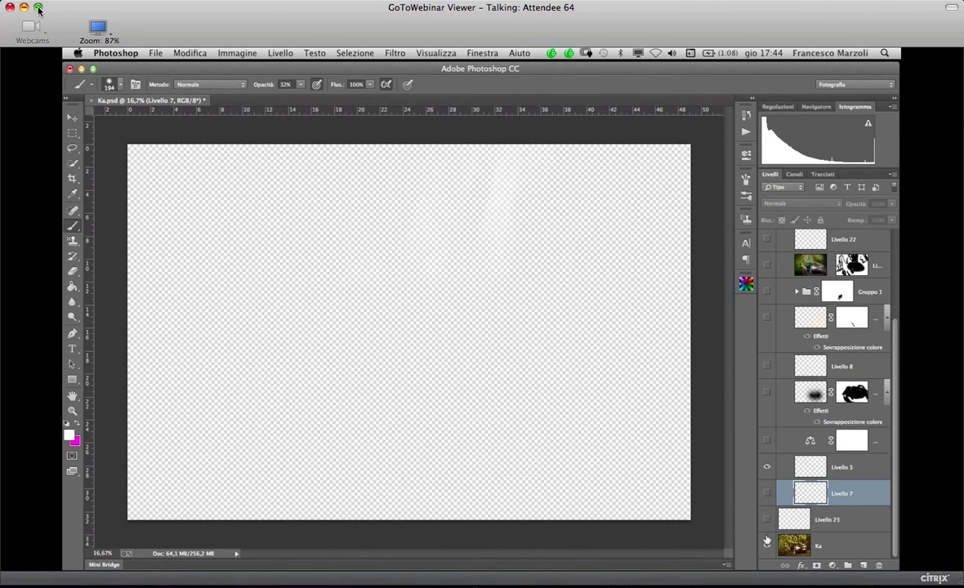
click(766, 543)
click(808, 523)
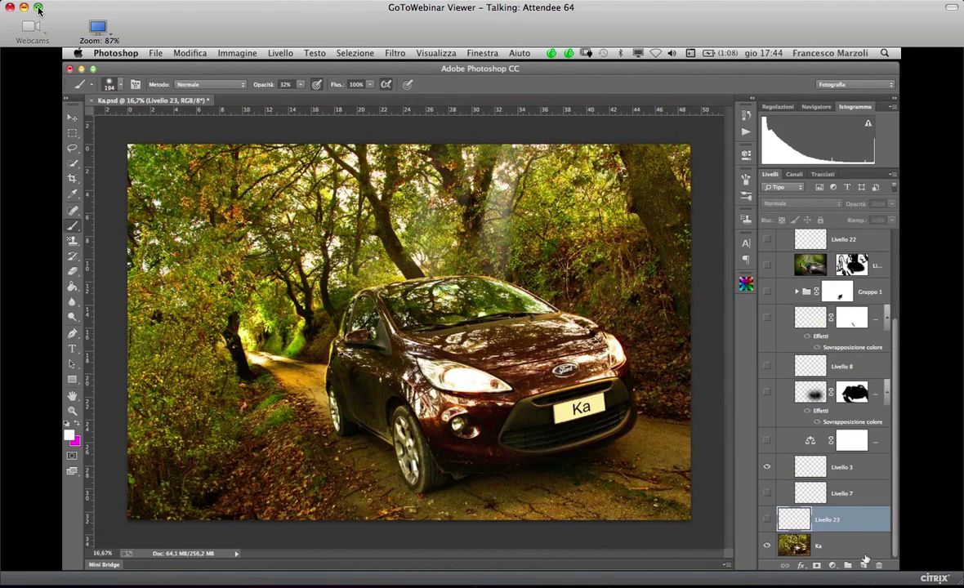
click(878, 565)
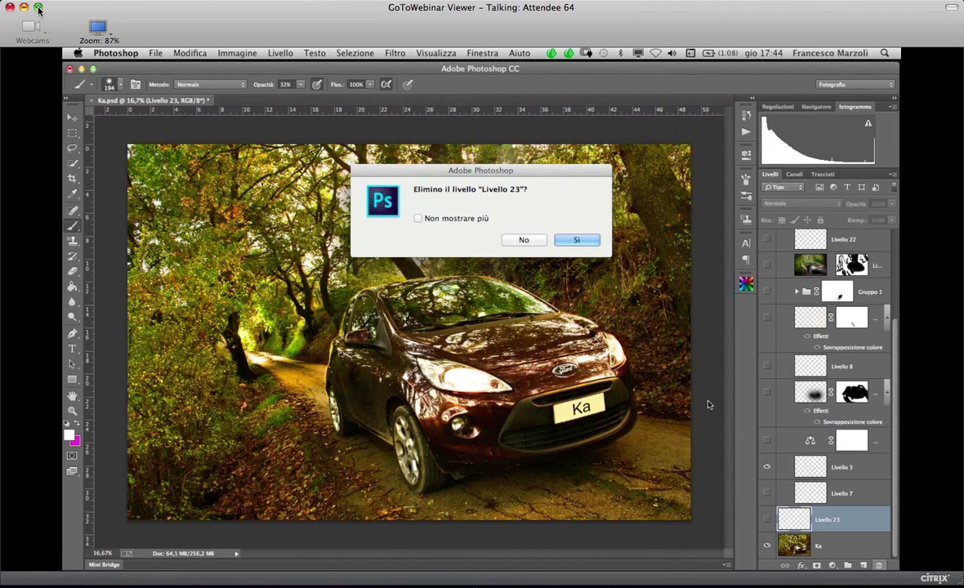
key(Return)
Show the Bilanciamento colore layer above Livello 3 and examine its Mezzitoni, Ombre and Luci settings.
click(790, 470)
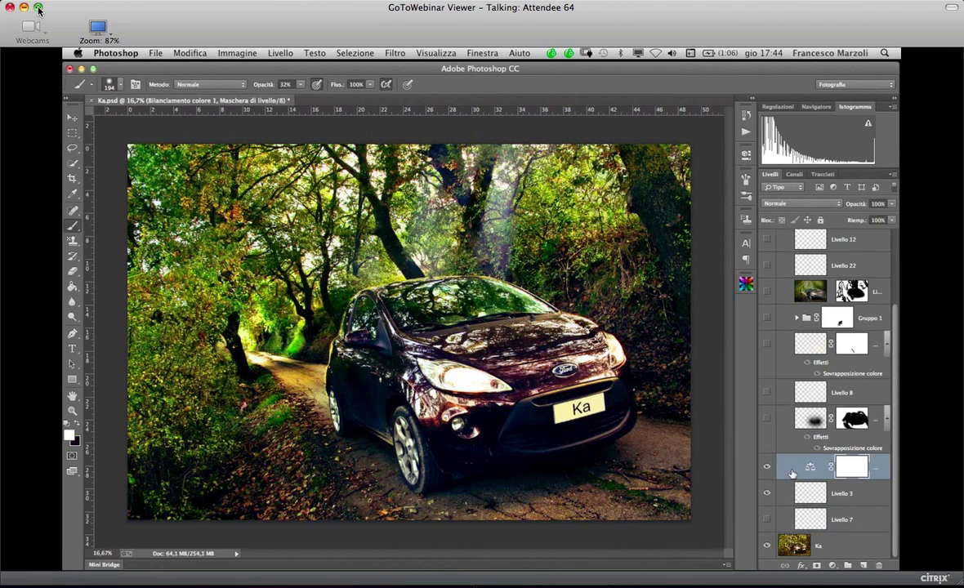
double_click(809, 467)
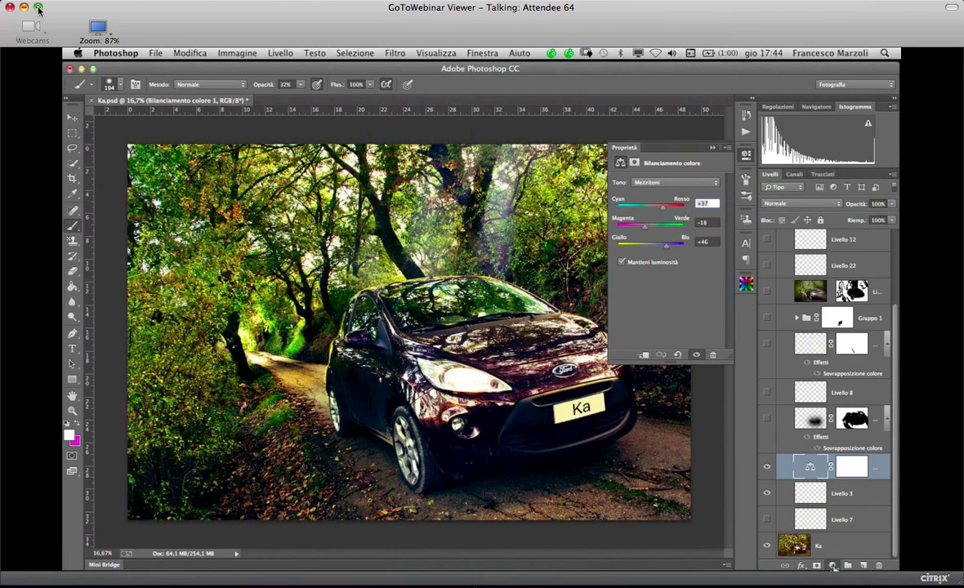
click(832, 566)
click(658, 182)
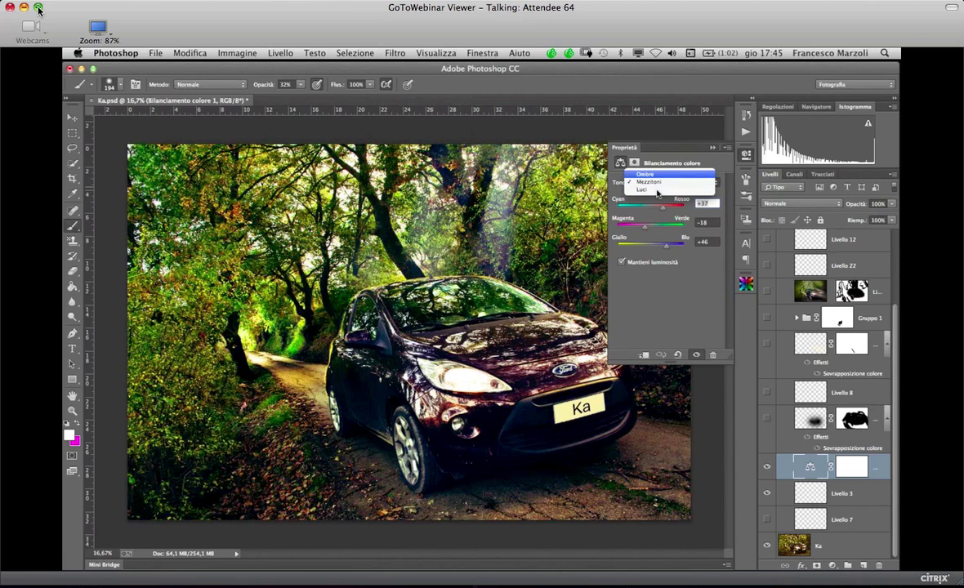
click(646, 174)
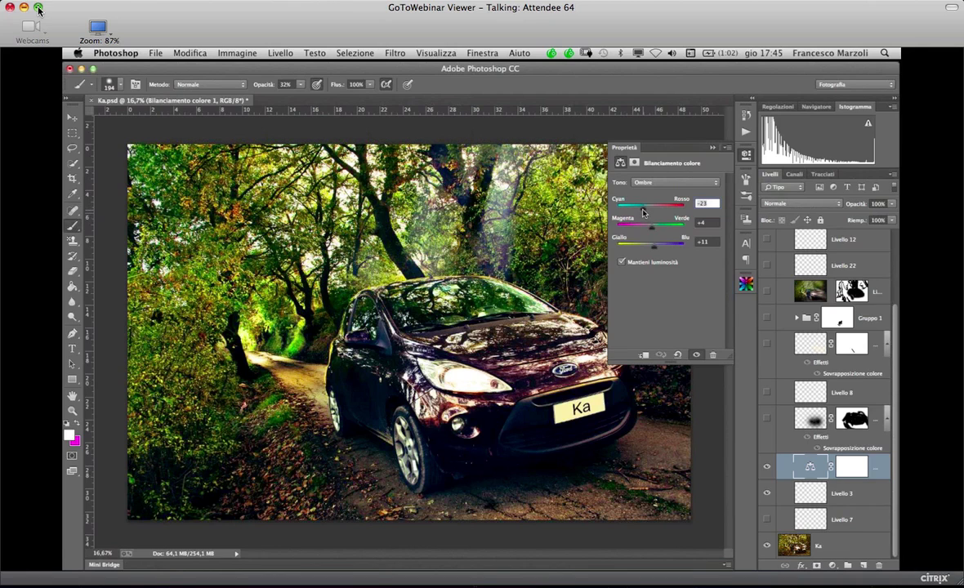
click(662, 183)
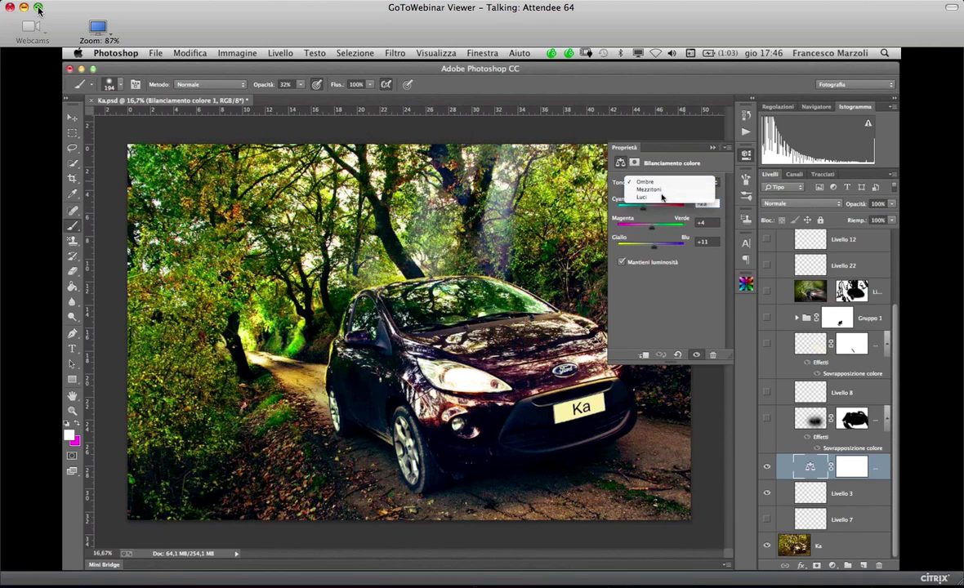
click(661, 197)
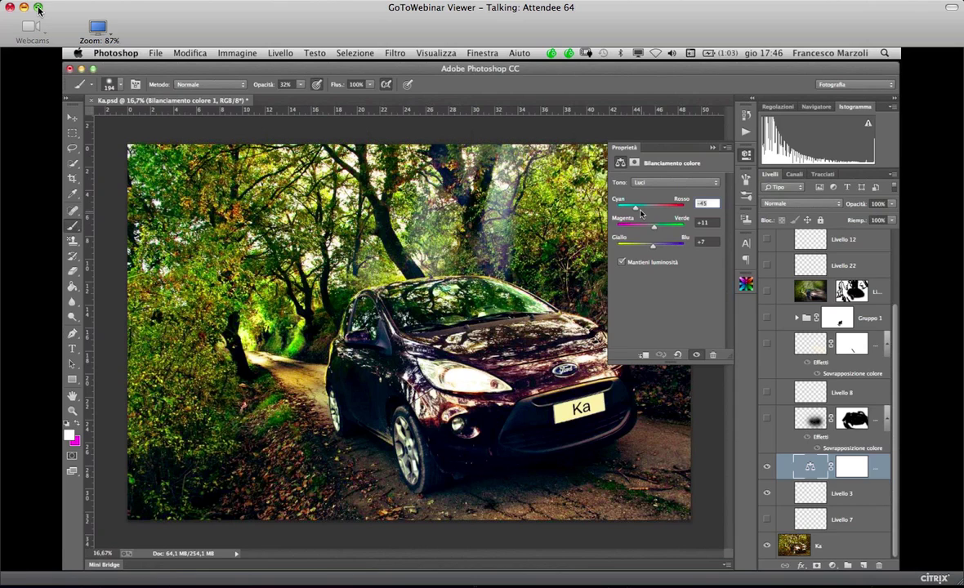
Set the colour balance's Mezzitoni to Cyan/Rosso +50 and Giallo/Blu +48, and compare with the original photo.
drag(641, 212, 639, 209)
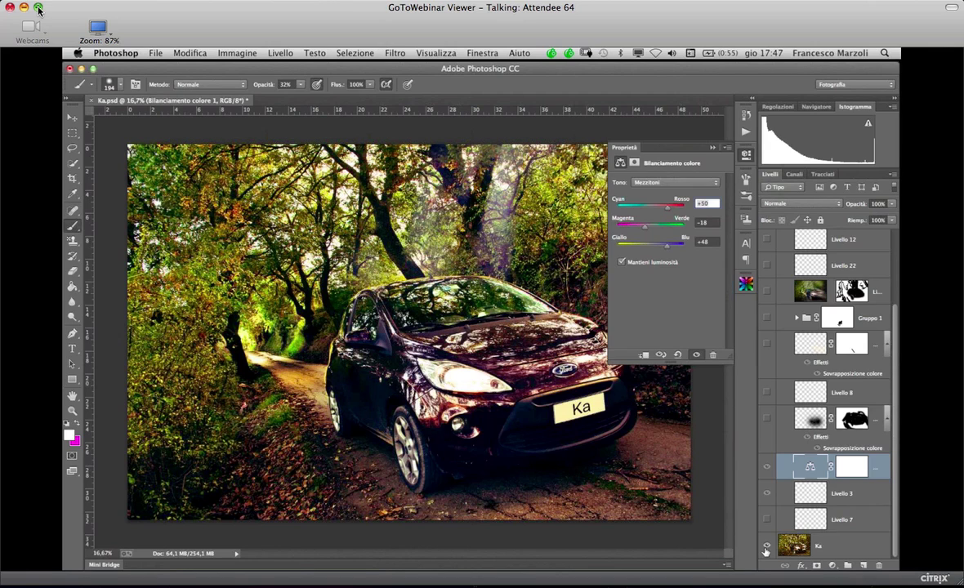
click(765, 549)
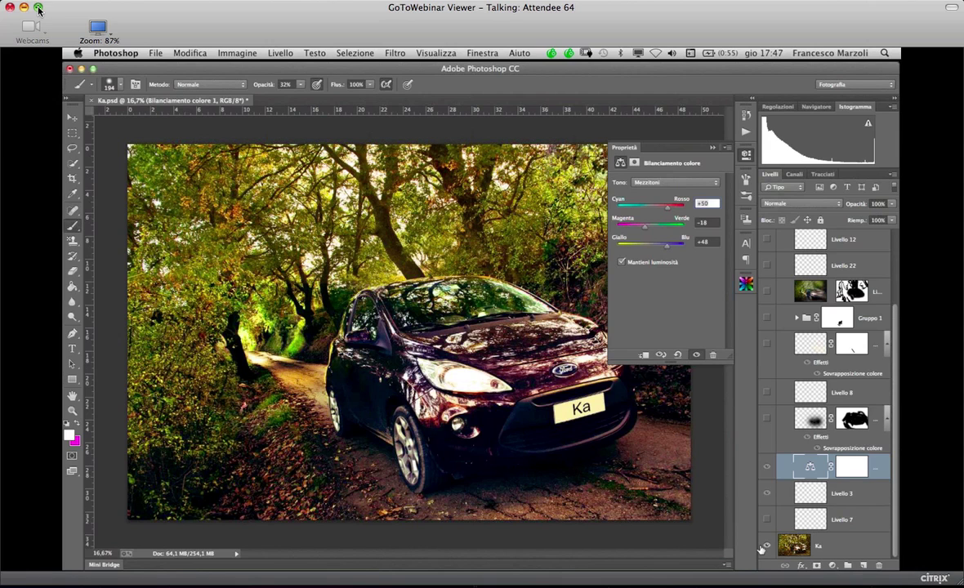
click(764, 546)
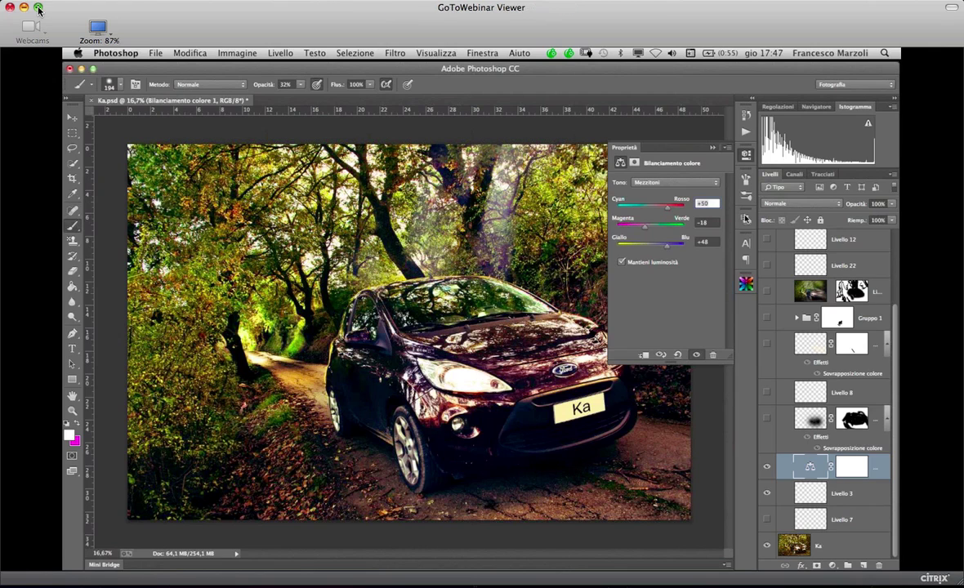
click(747, 160)
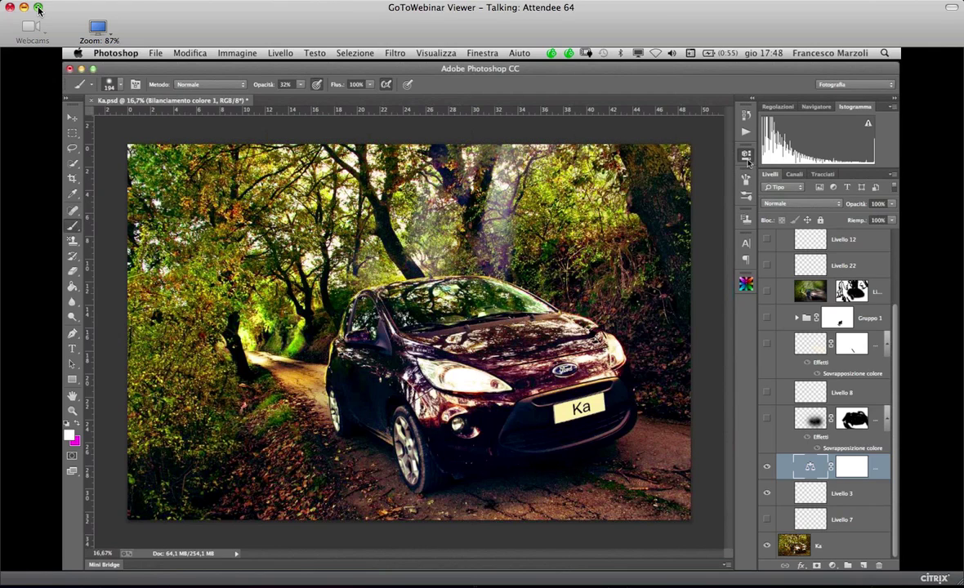
Show the masked soft-shadow layer above Bilanciamento colore, and compare the car with and without the Tonalità/saturazione 1 adjustment.
click(767, 419)
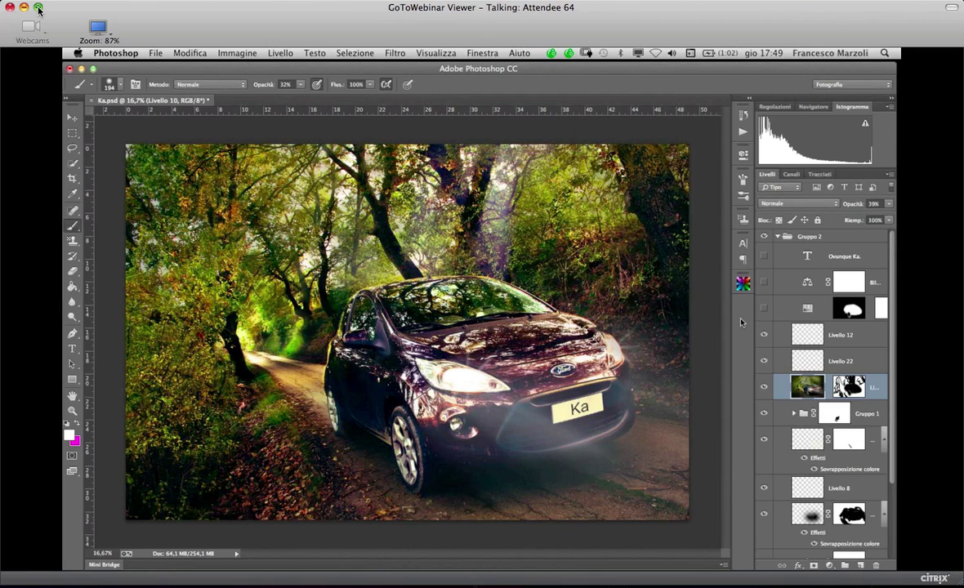
click(764, 308)
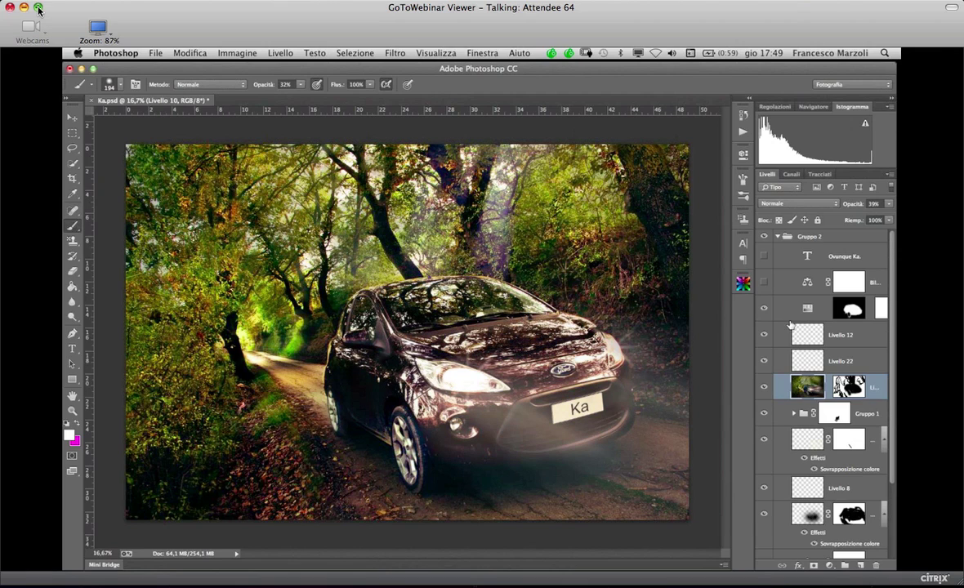
click(764, 308)
Add a Tonalità/saturazione adjustment layer above the existing hidden one, enable Colora and set Tonalità to 25.
click(796, 308)
click(829, 566)
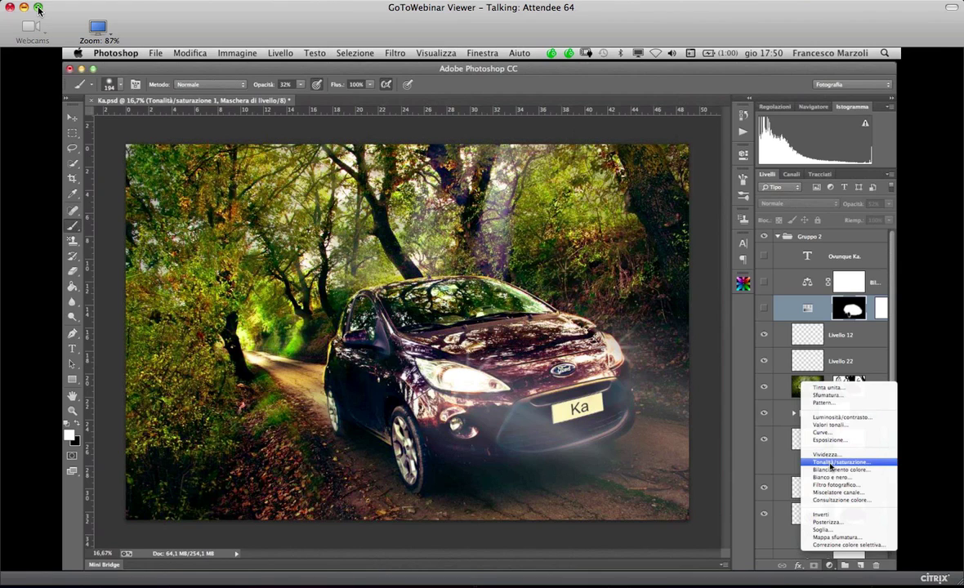
click(831, 466)
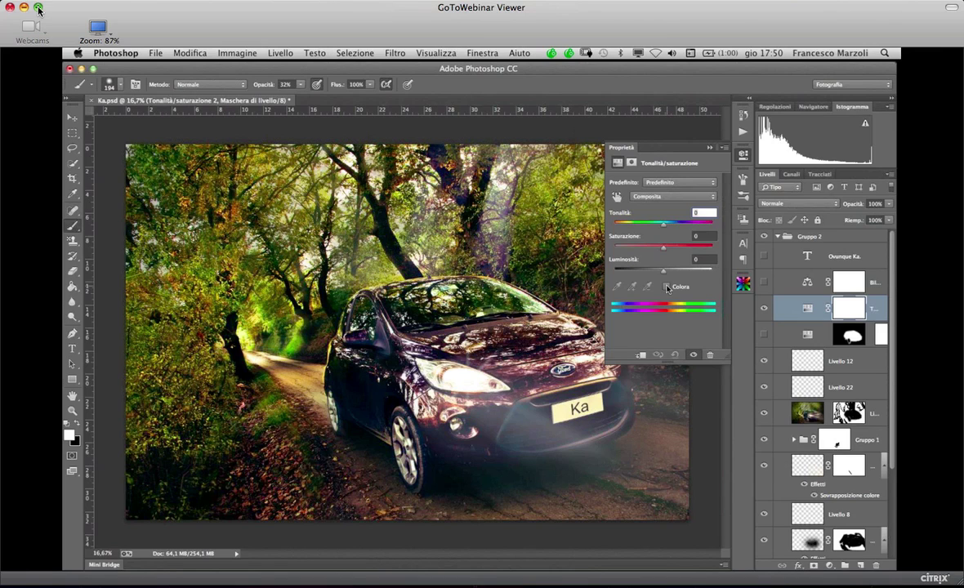
click(666, 287)
drag(615, 223, 622, 224)
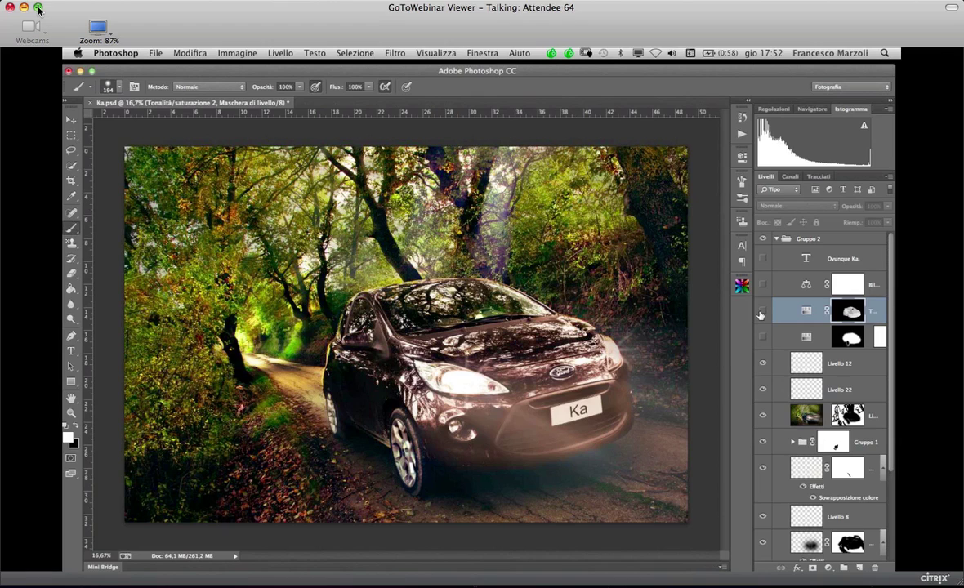
Compare the car with and without the new masked Tonalità/saturazione layer, and review its colourise settings.
click(761, 314)
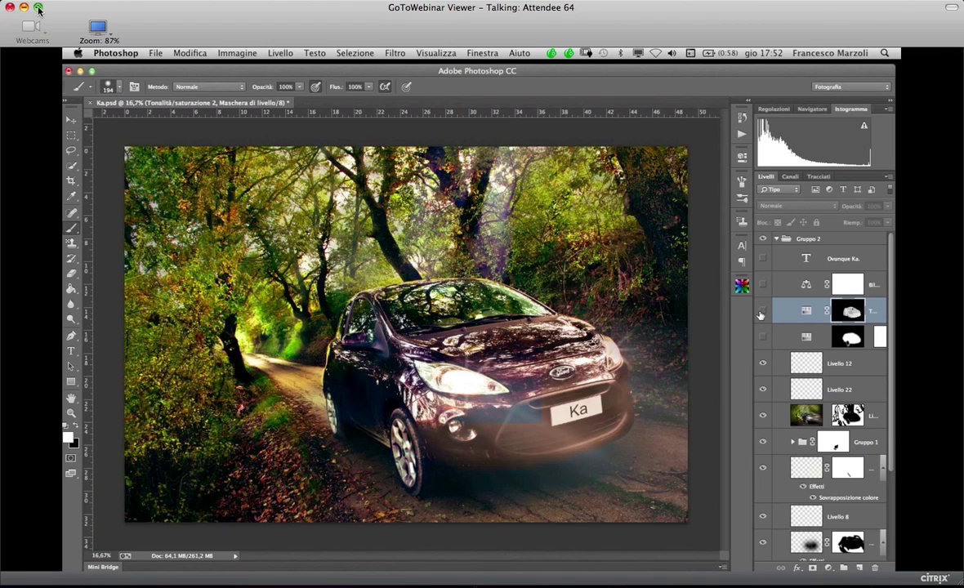
click(762, 313)
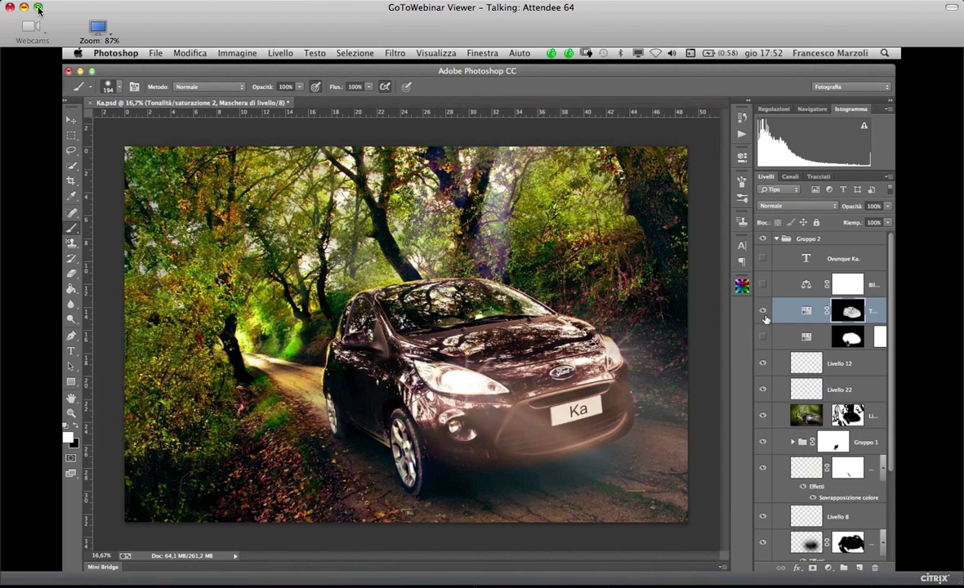
double_click(807, 312)
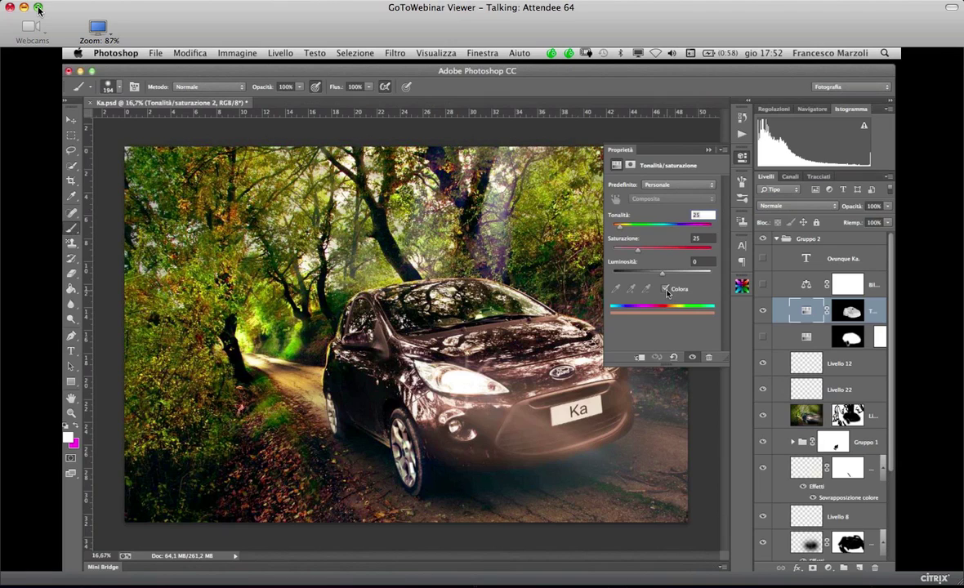
click(734, 184)
Hide the new Tonalità/saturazione layer, show the original one beneath it and examine its colourise settings.
click(762, 310)
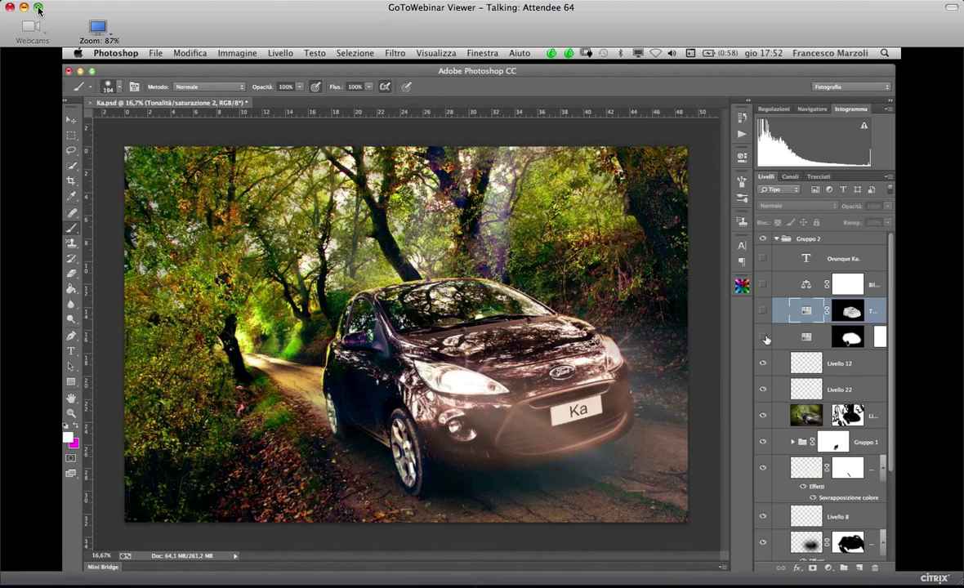
click(764, 338)
double_click(777, 342)
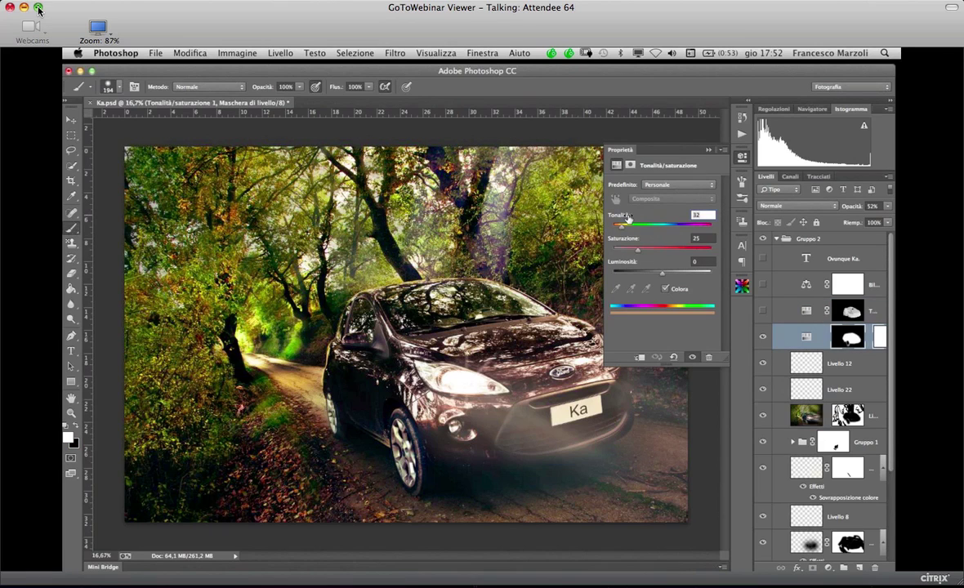
key(Return)
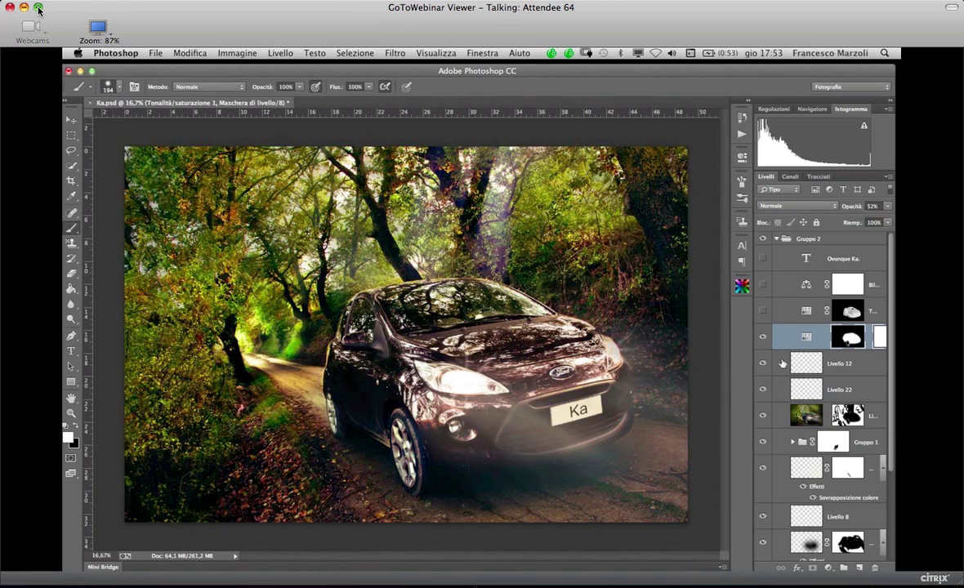
Collapse Gruppo 2 so that only the group and the Ka photo remain listed as layers.
click(828, 566)
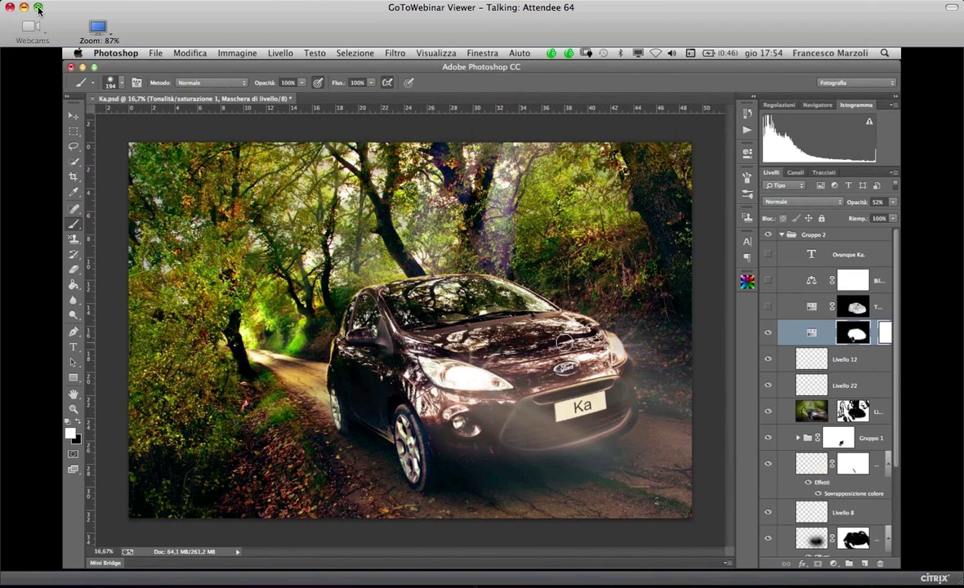
drag(786, 242, 788, 254)
drag(787, 254, 783, 257)
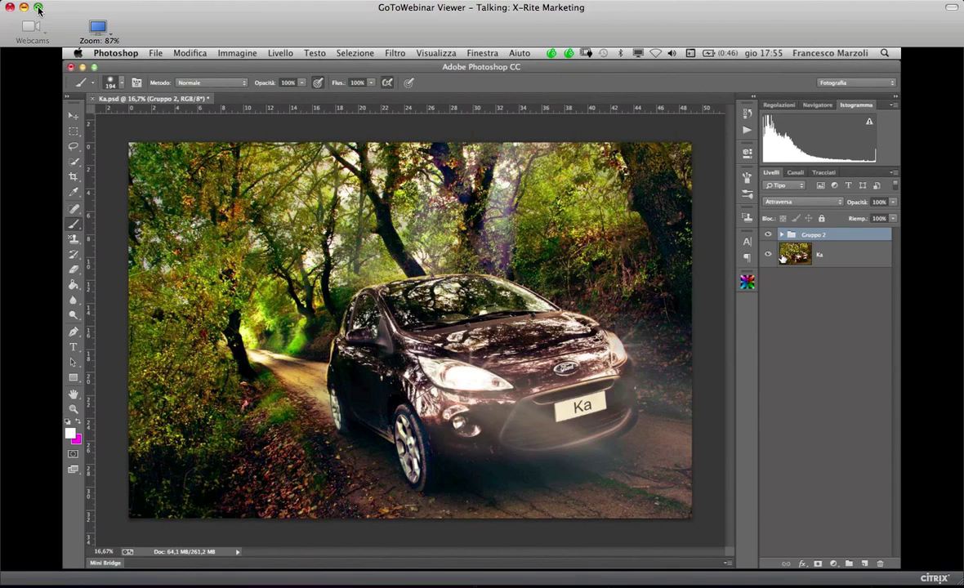
click(39, 8)
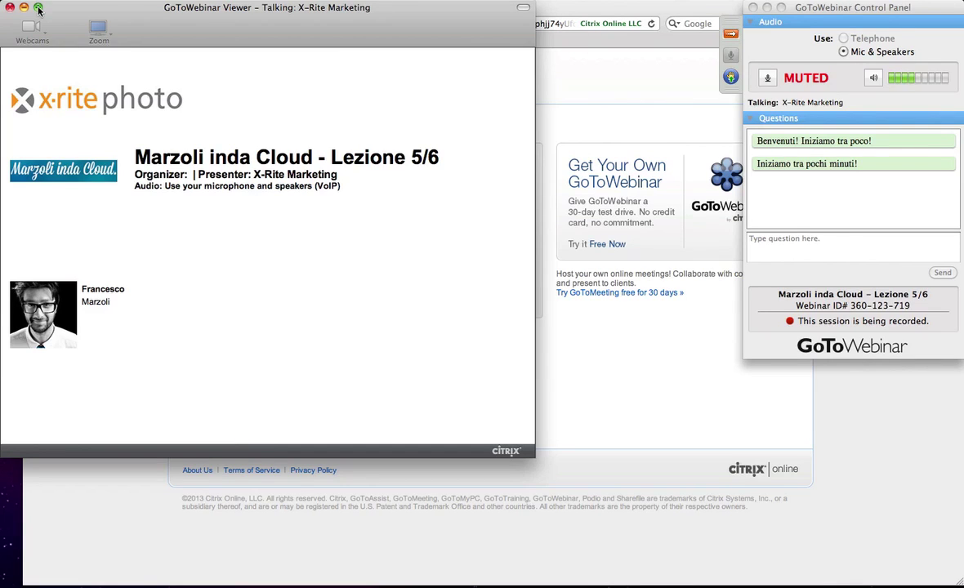
click(38, 9)
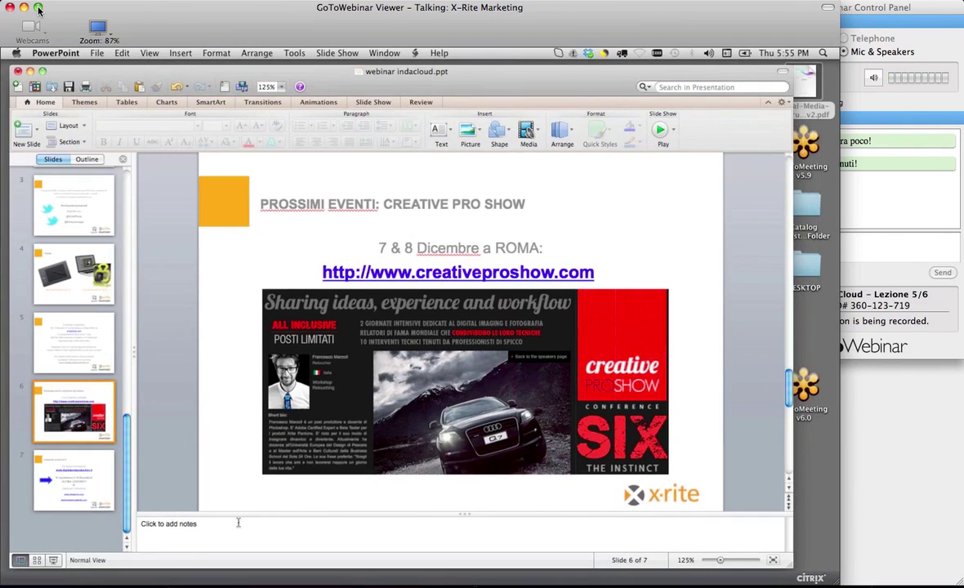